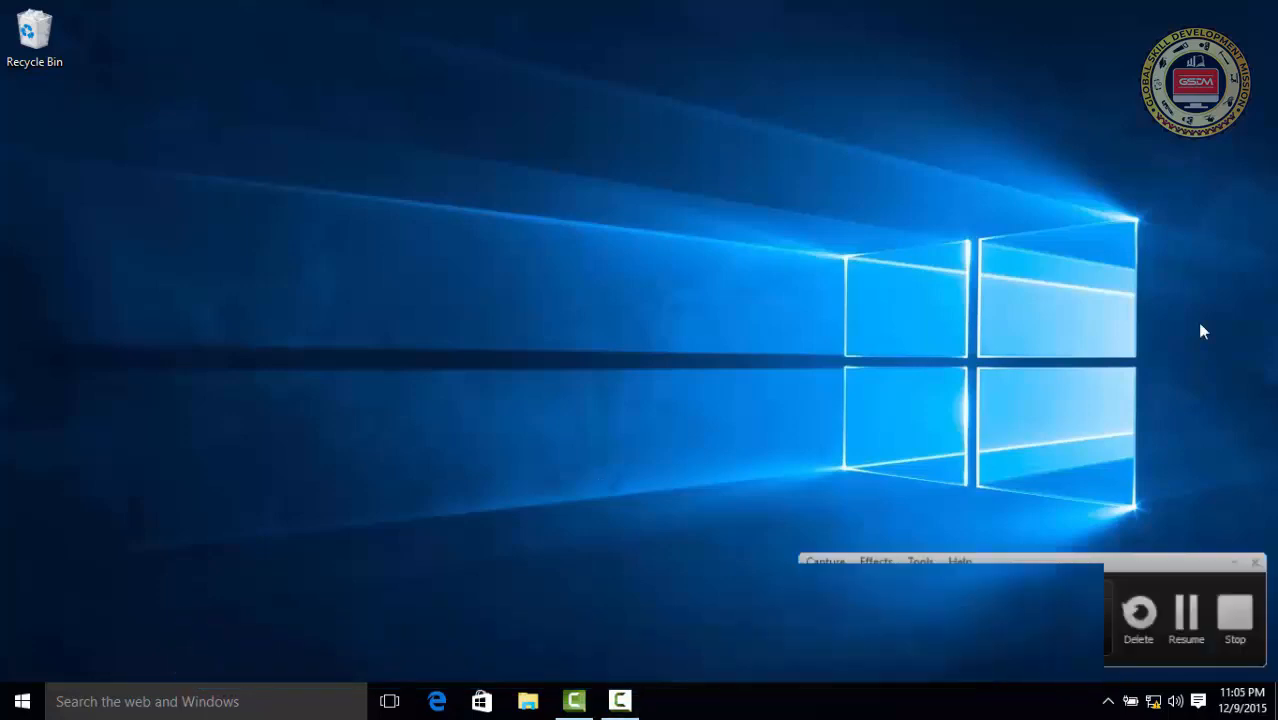
Open the advanced sharing settings through the Network location in File Explorer and the Network and Sharing Center
left_click(530, 702)
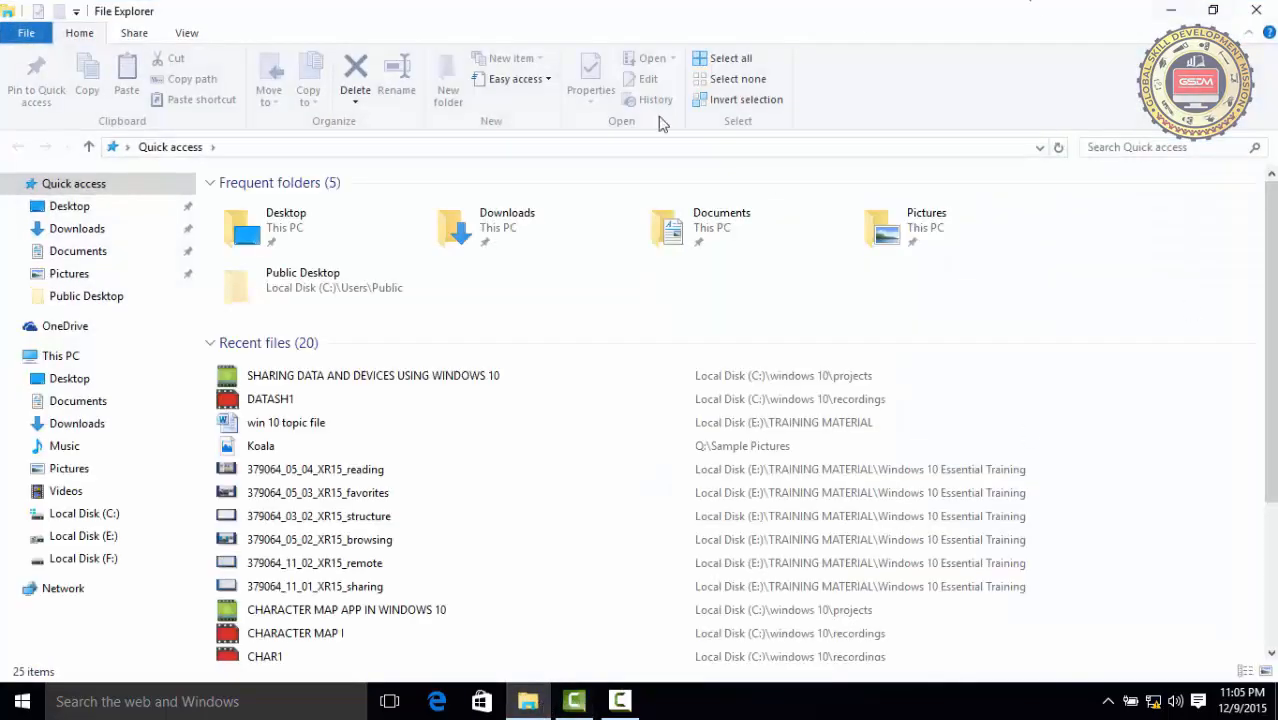
left_click(70, 364)
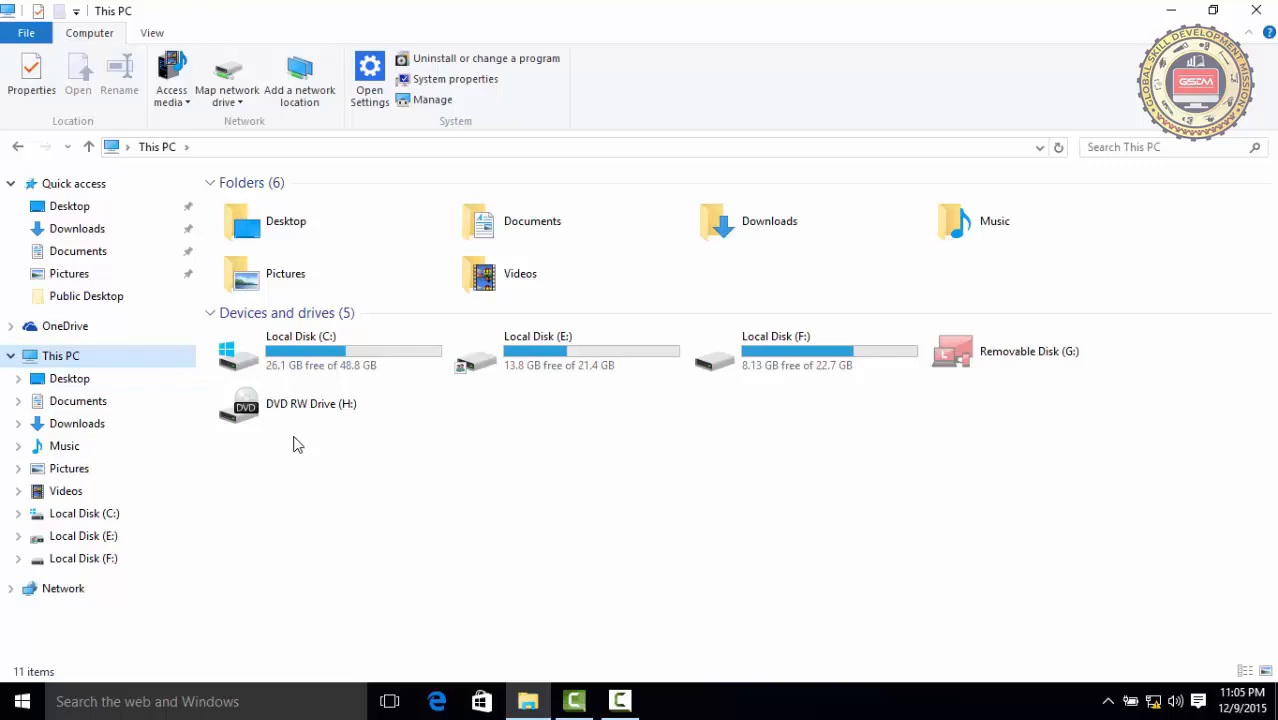
left_click(64, 590)
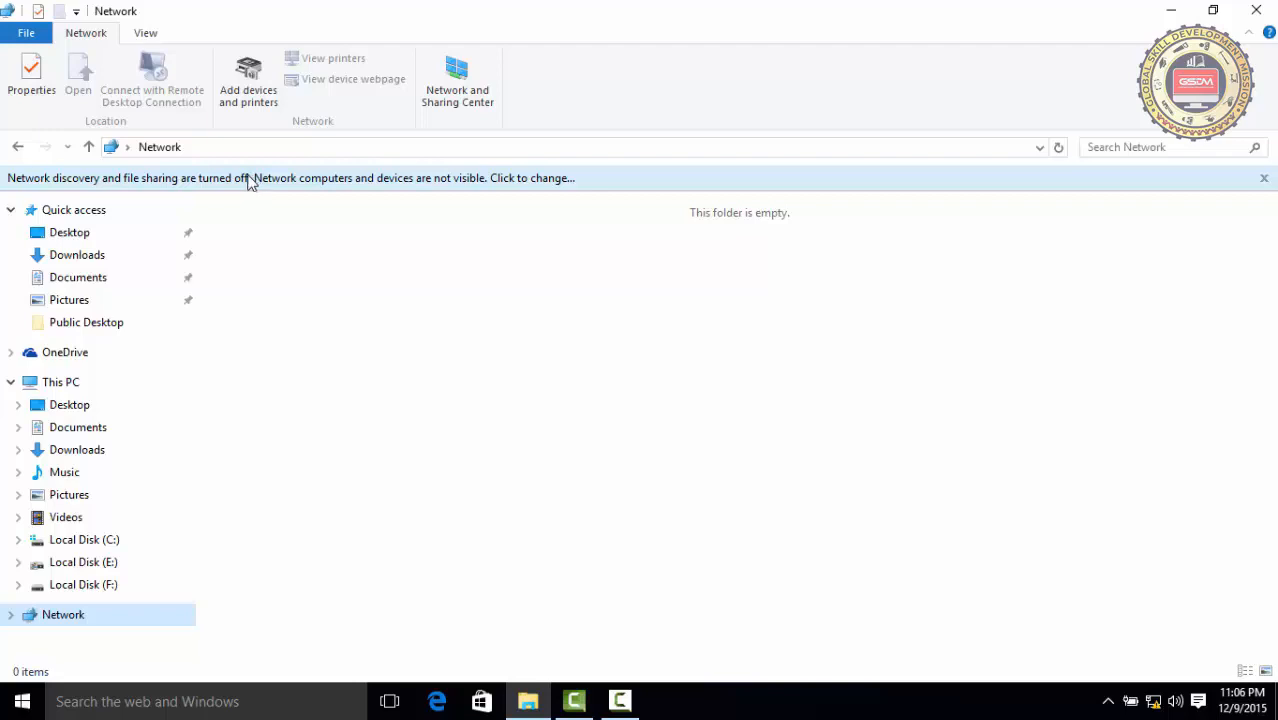
left_click(251, 179)
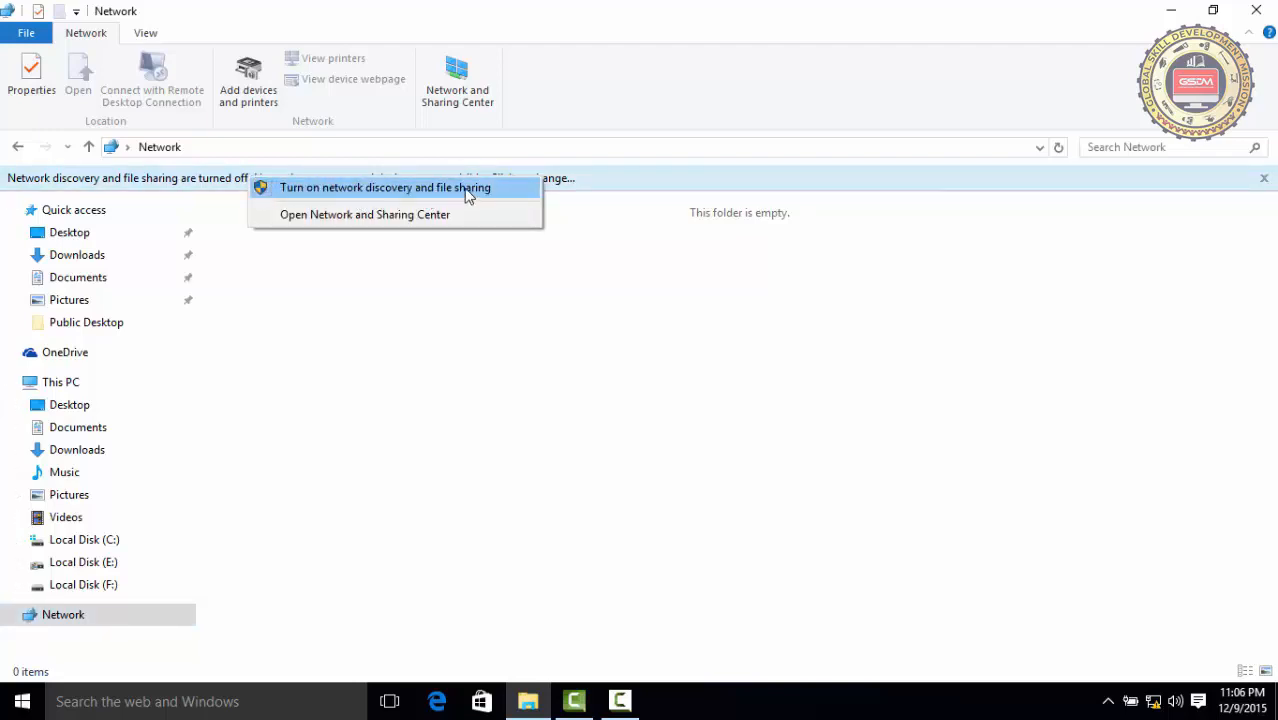
left_click(407, 216)
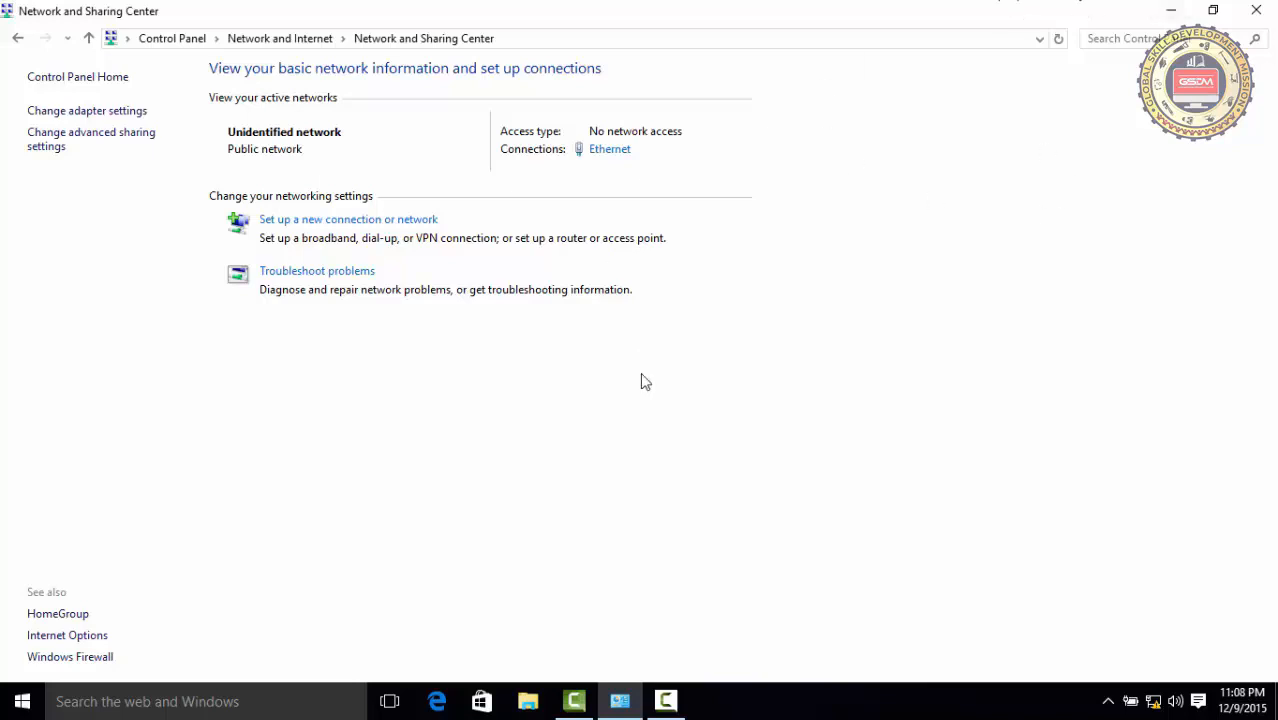
left_click(88, 140)
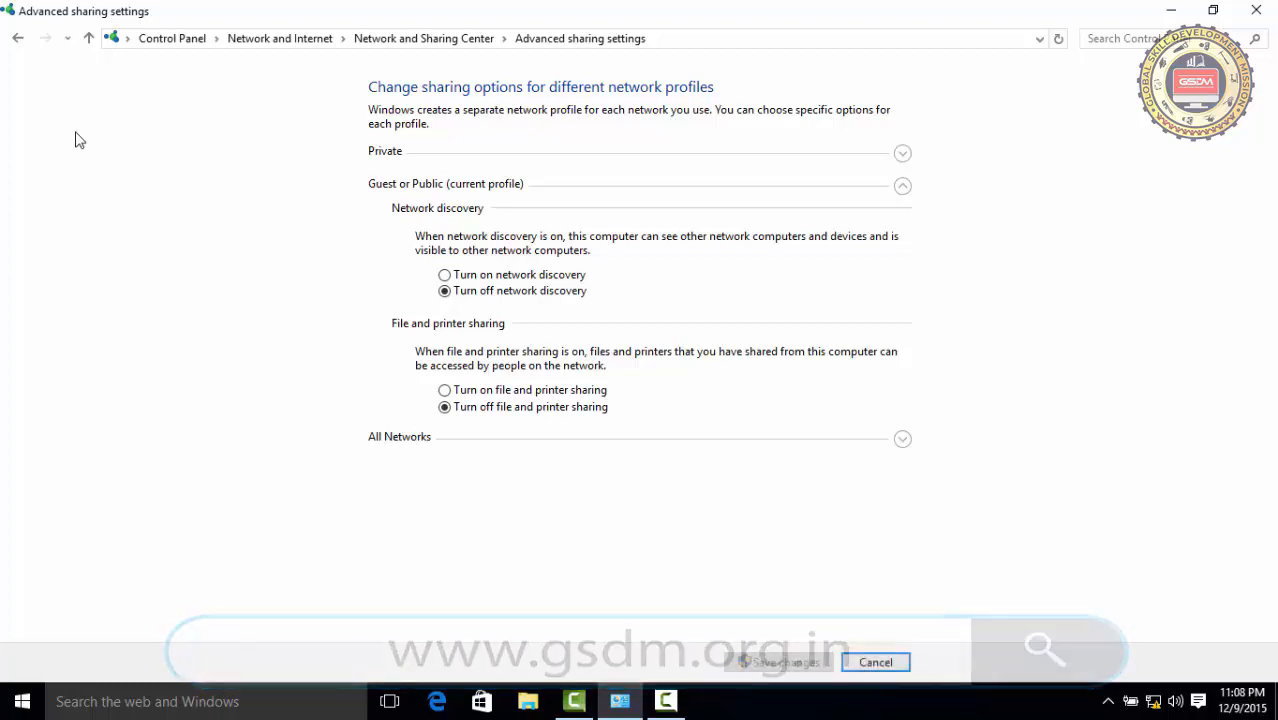
Turn on network discovery and file and printer sharing for the Guest or Public profile
left_click(902, 186)
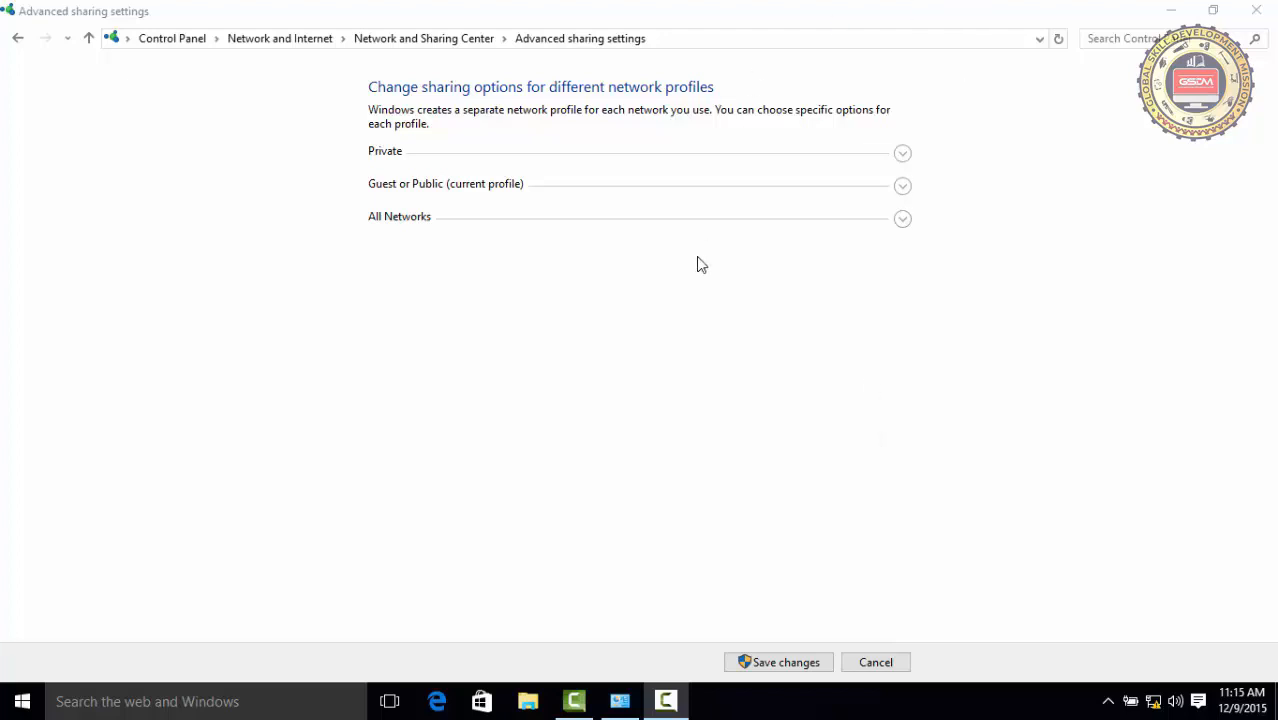
left_click(903, 188)
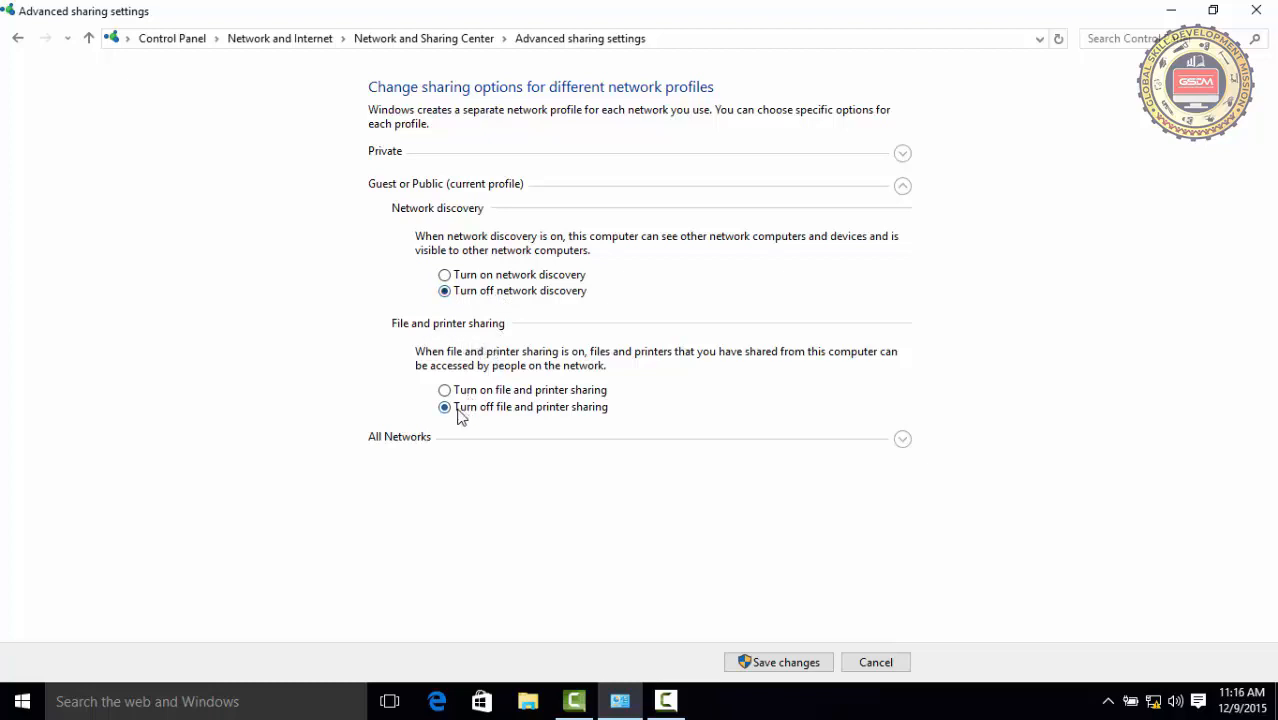
left_click(482, 278)
left_click(461, 393)
left_click(903, 190)
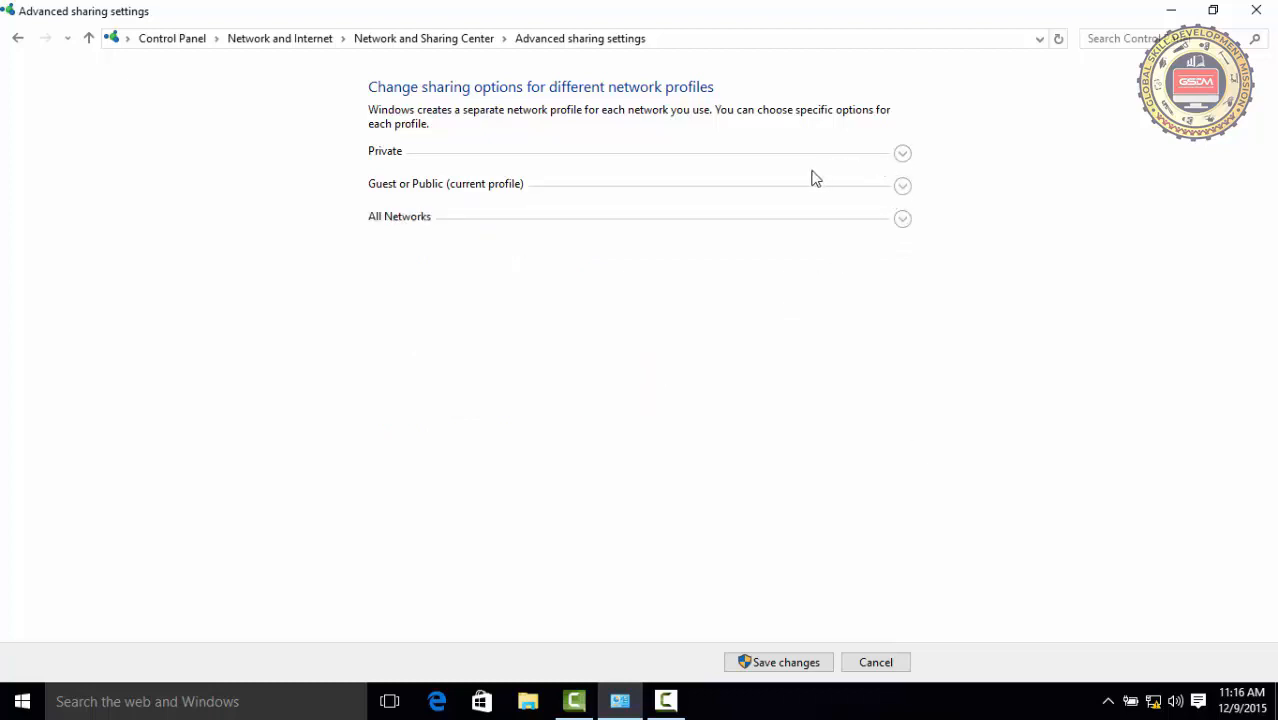
Turn off password protected sharing for all networks, save the sharing changes and close the Network and Sharing Center
left_click(903, 153)
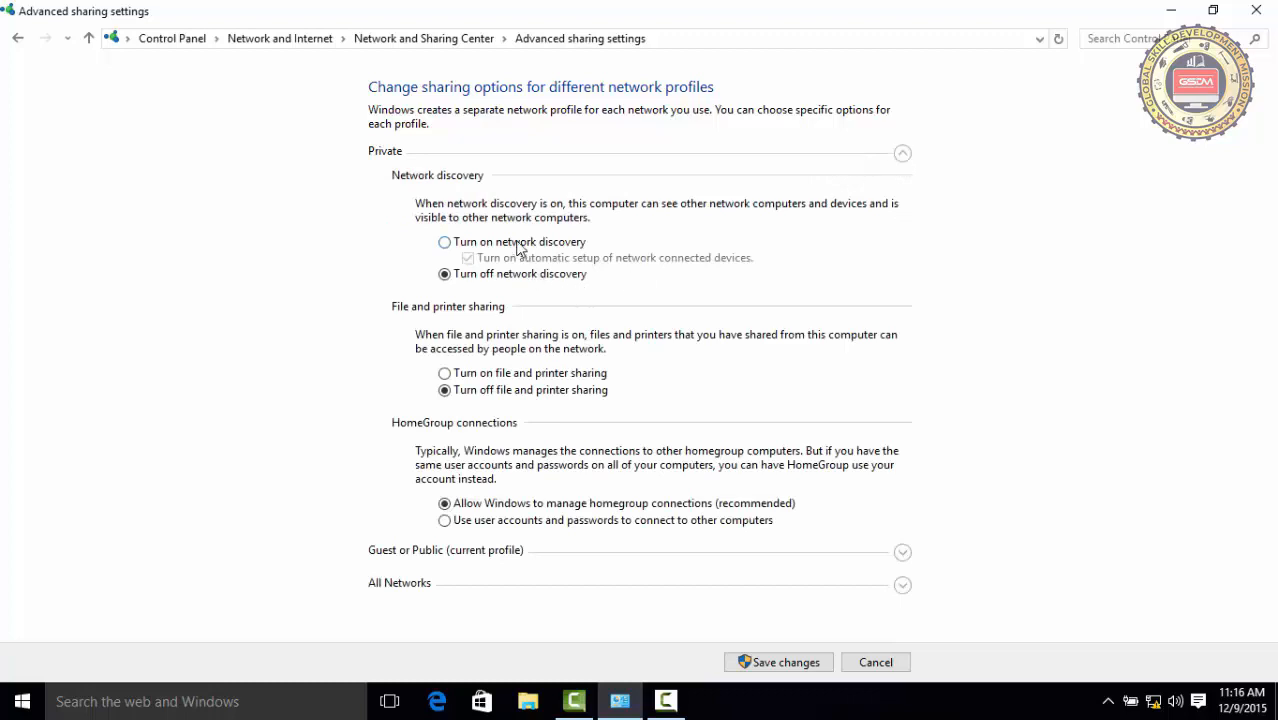
left_click(903, 157)
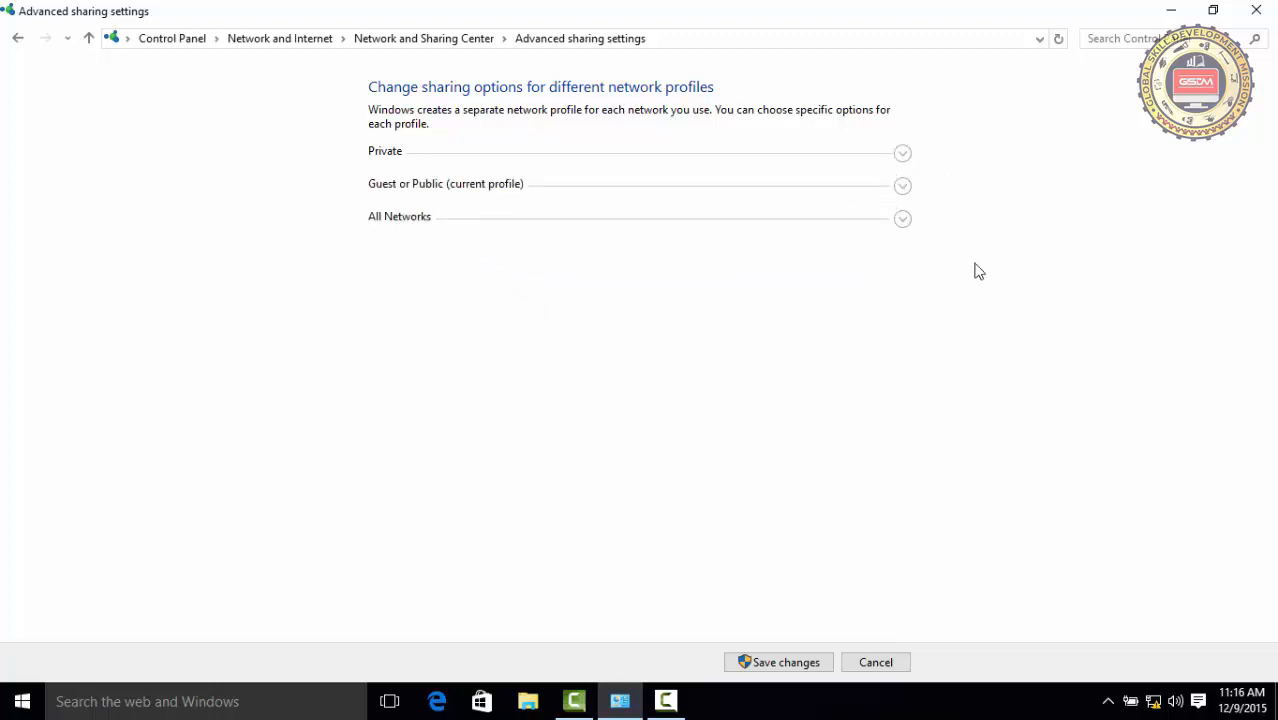
left_click(903, 222)
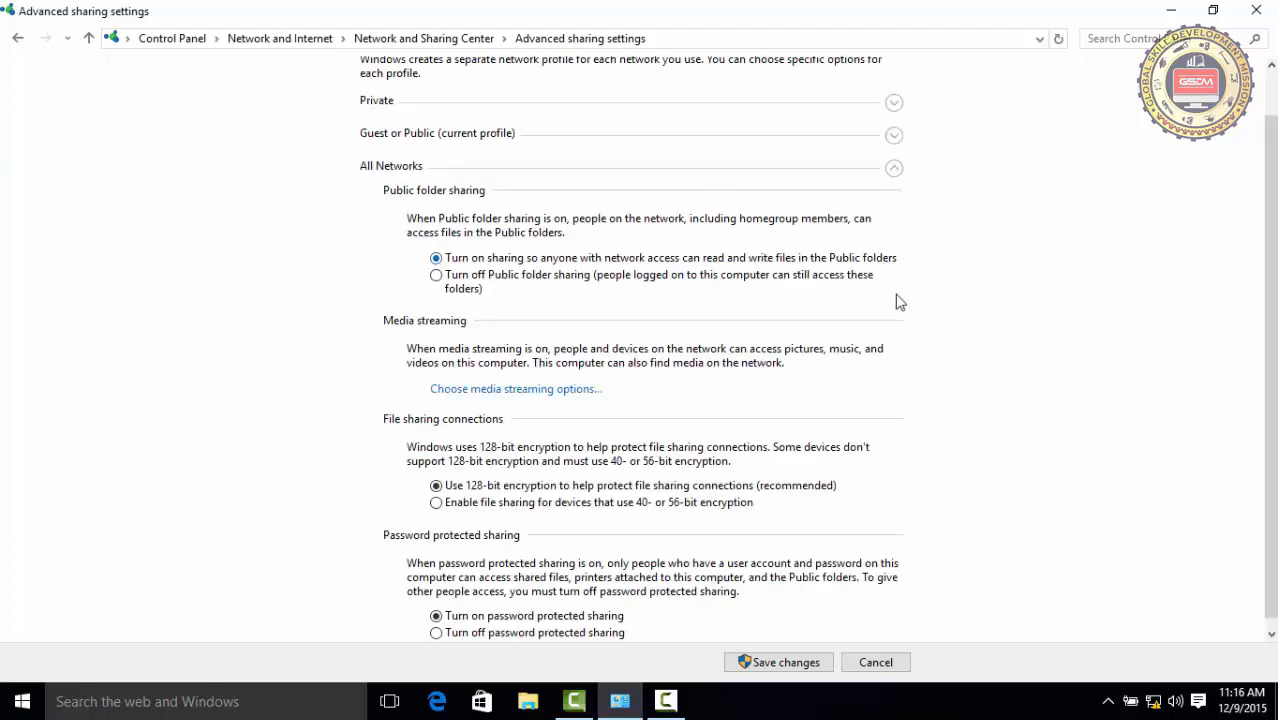
scroll(952, 319, "down", 1)
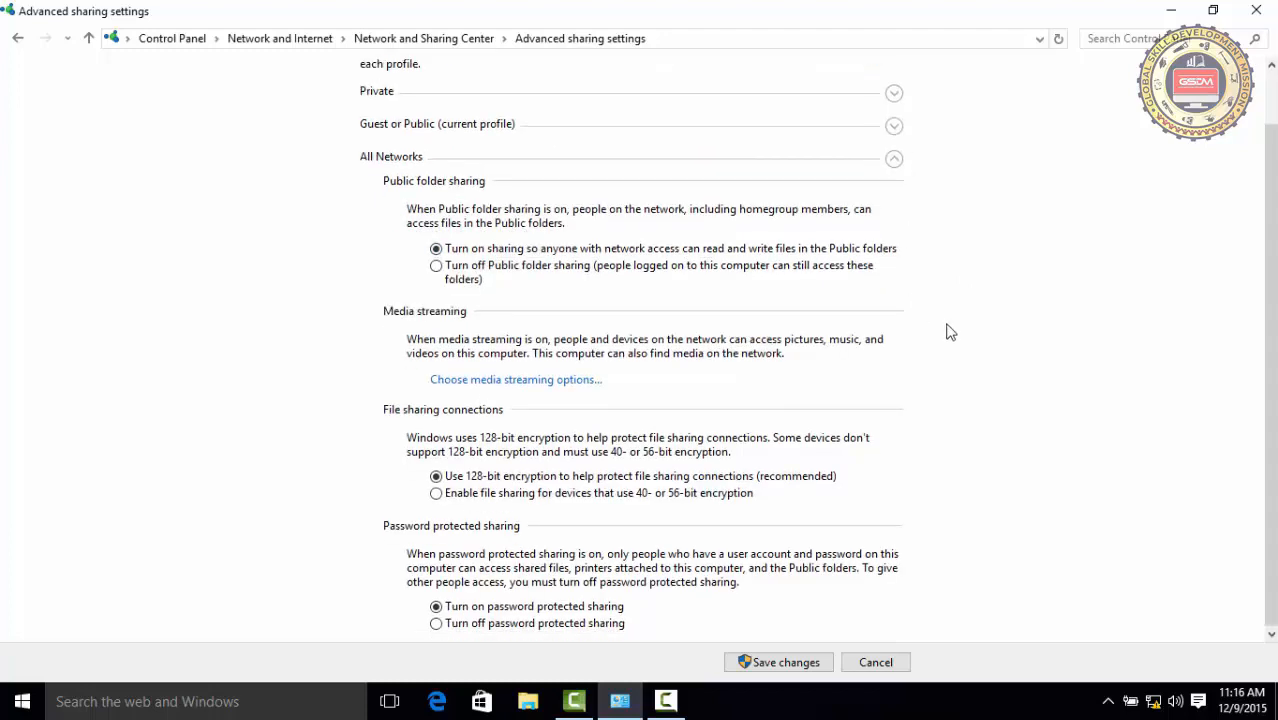
left_click(481, 626)
left_click(795, 663)
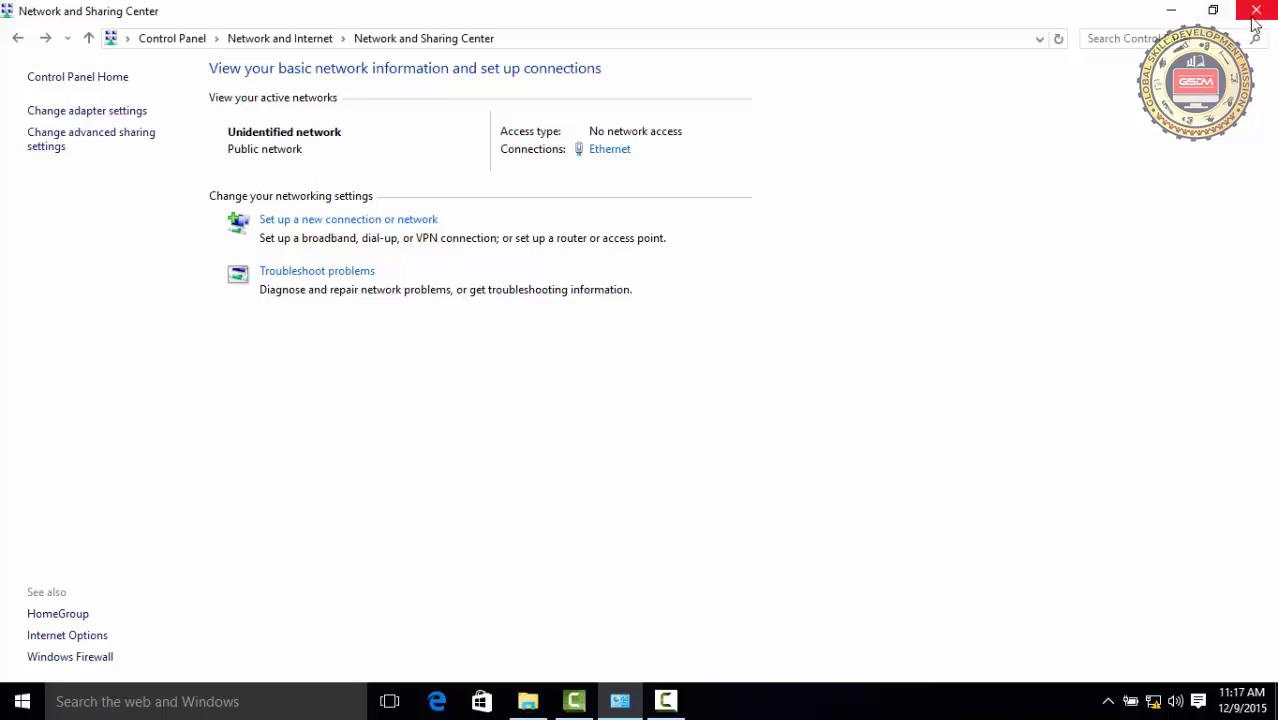
left_click(1256, 10)
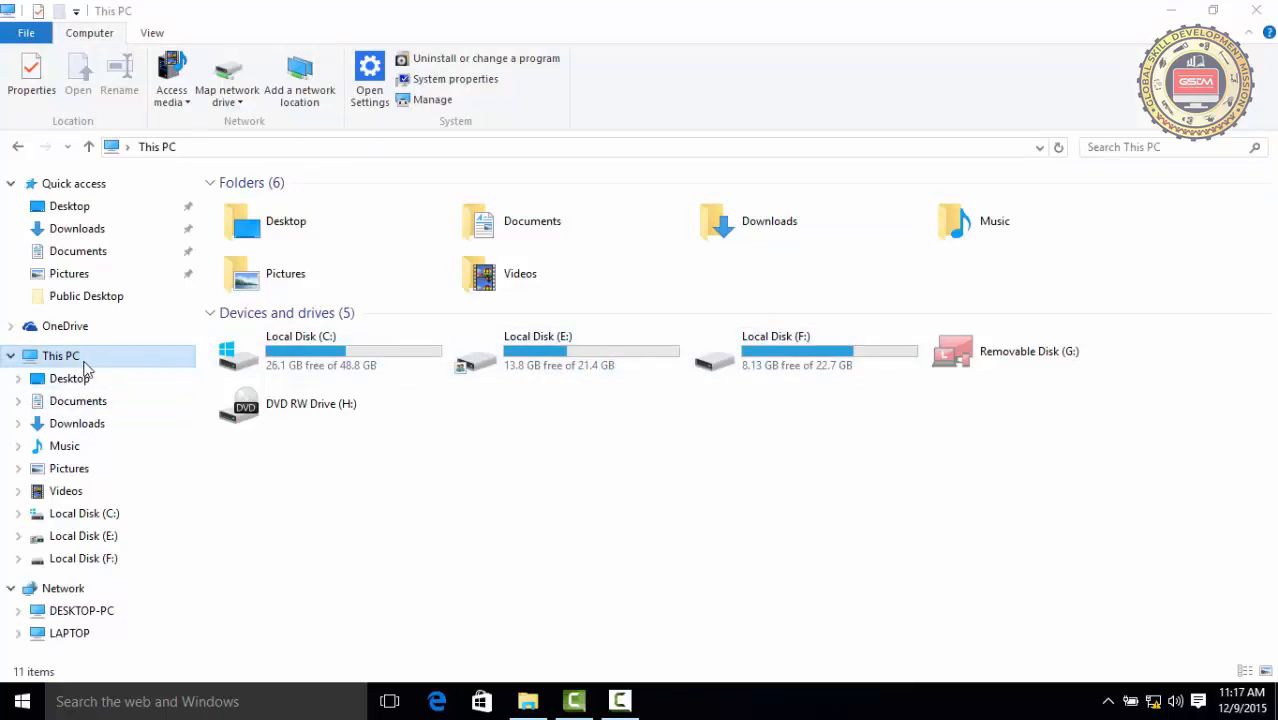
Browse the network to the Public folder inside Users on DESKTOP-PC
left_click(62, 590)
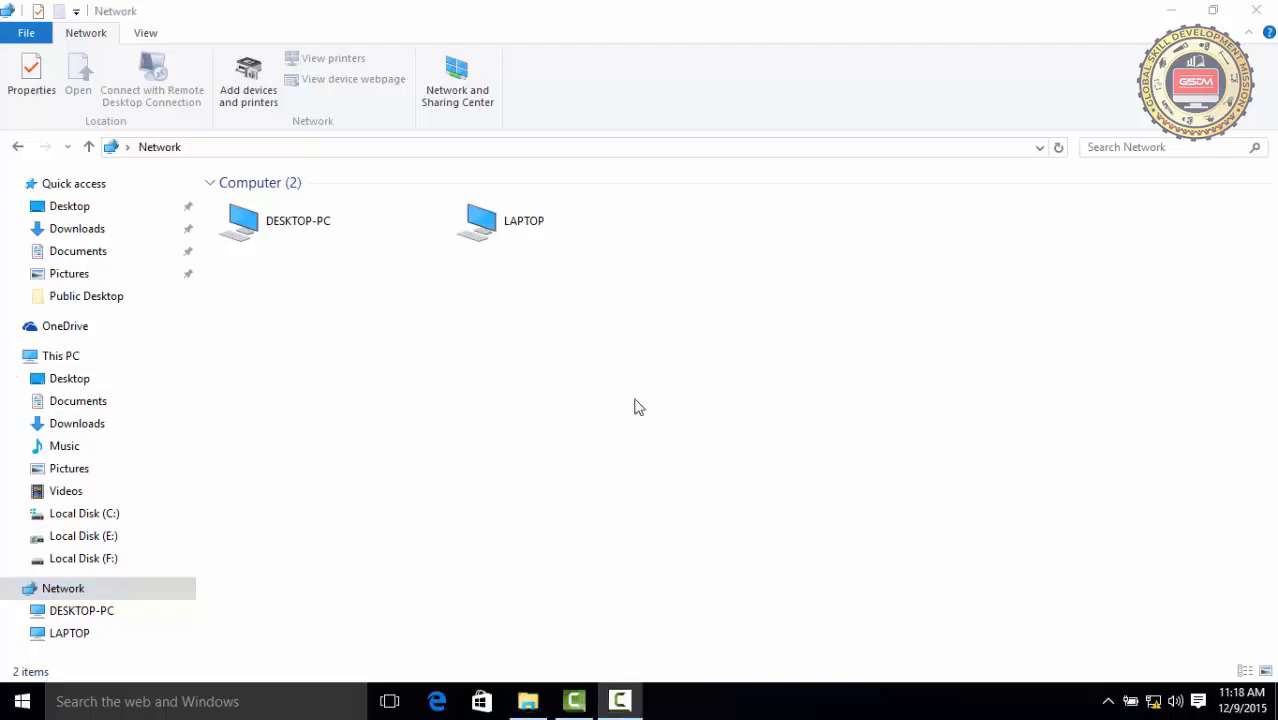
left_click(84, 596)
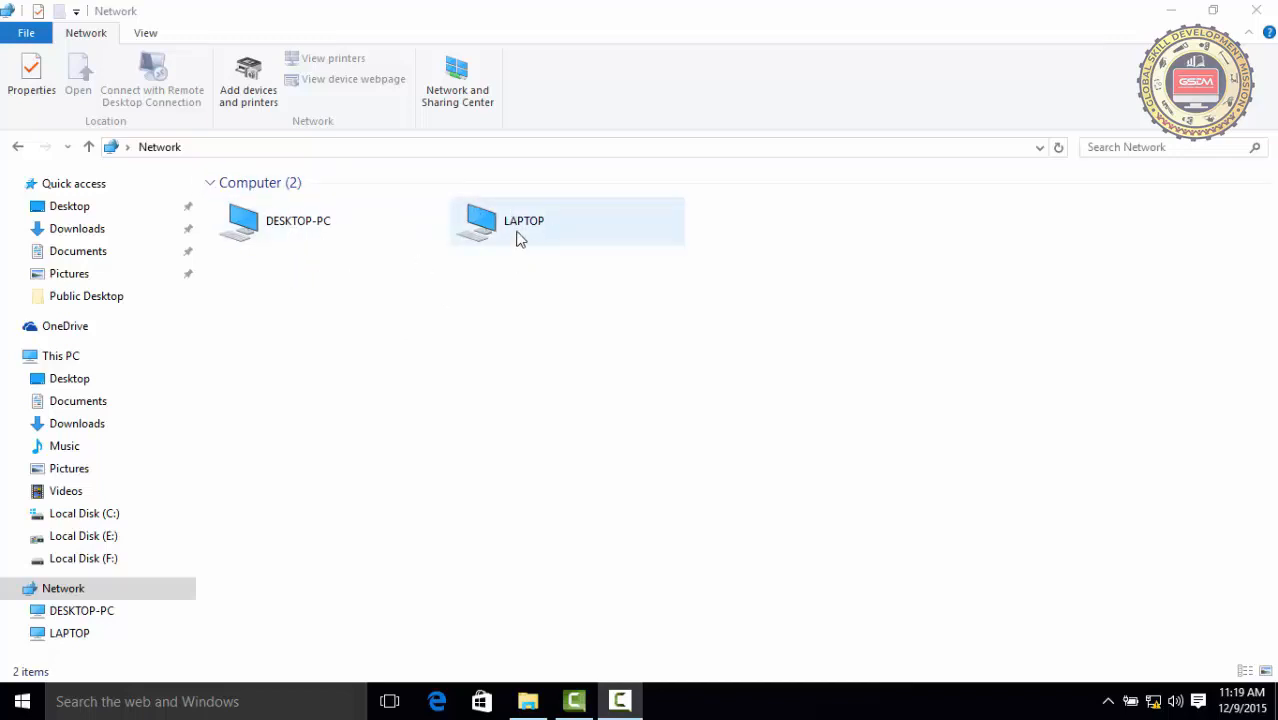
left_click(258, 229)
double_click(258, 229)
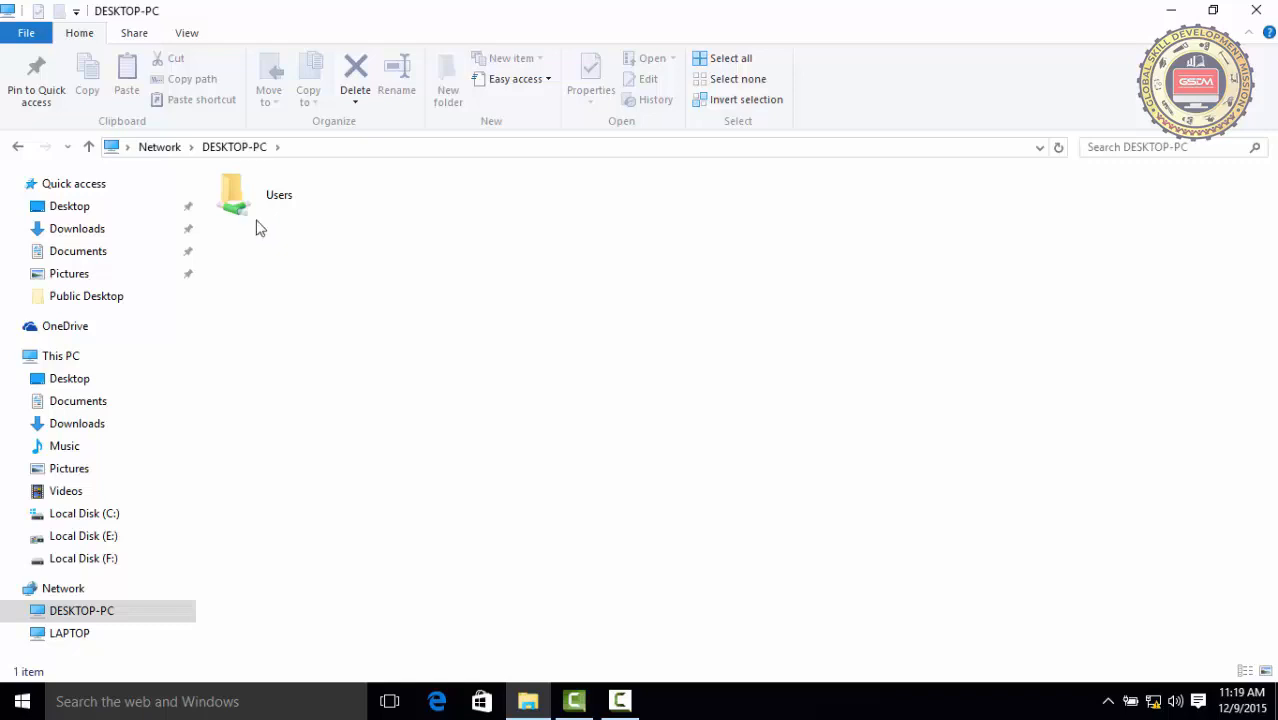
double_click(257, 222)
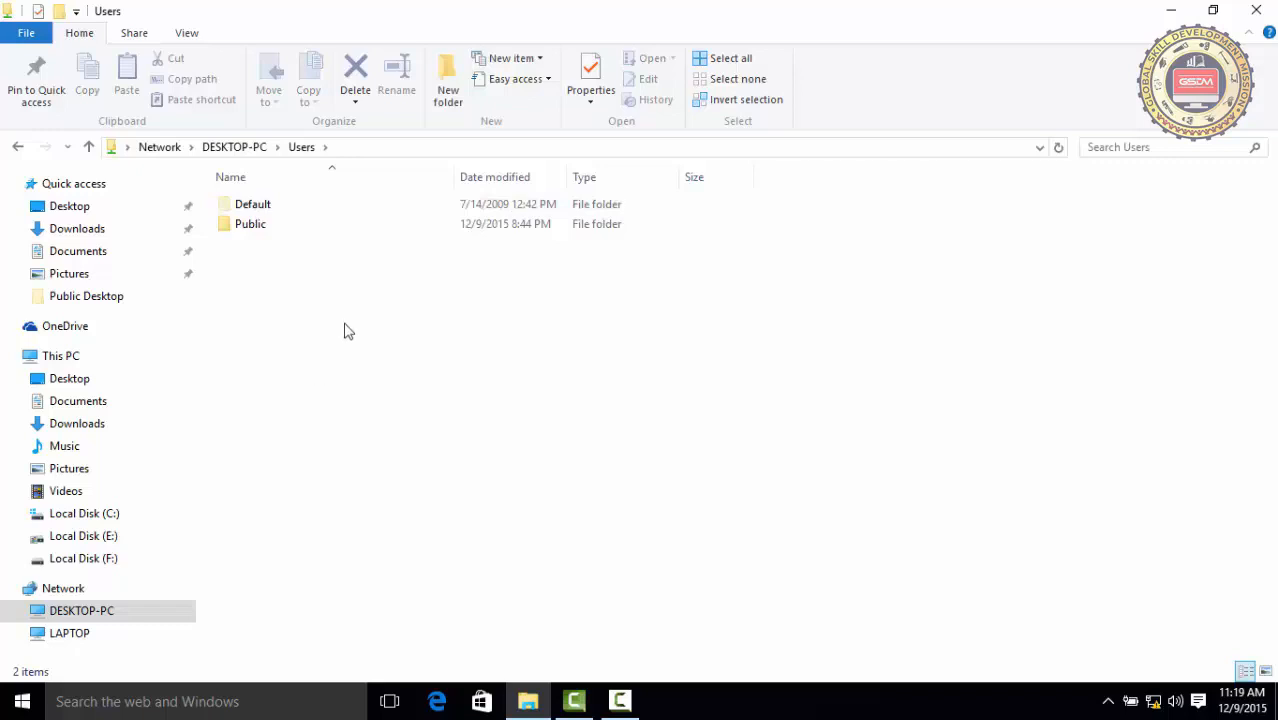
double_click(262, 226)
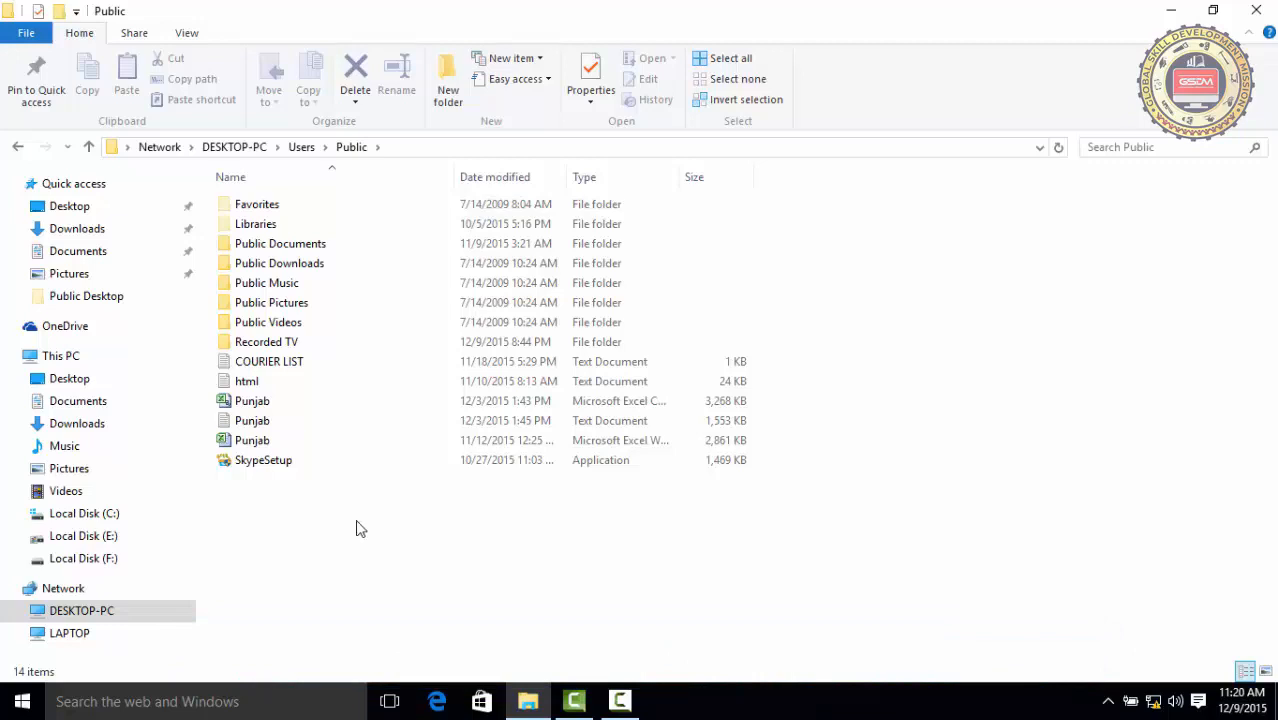
Copy JAN DATA FILE from the local Documents folder into the Public Documents folder on DESKTOP-PC
left_click(91, 259)
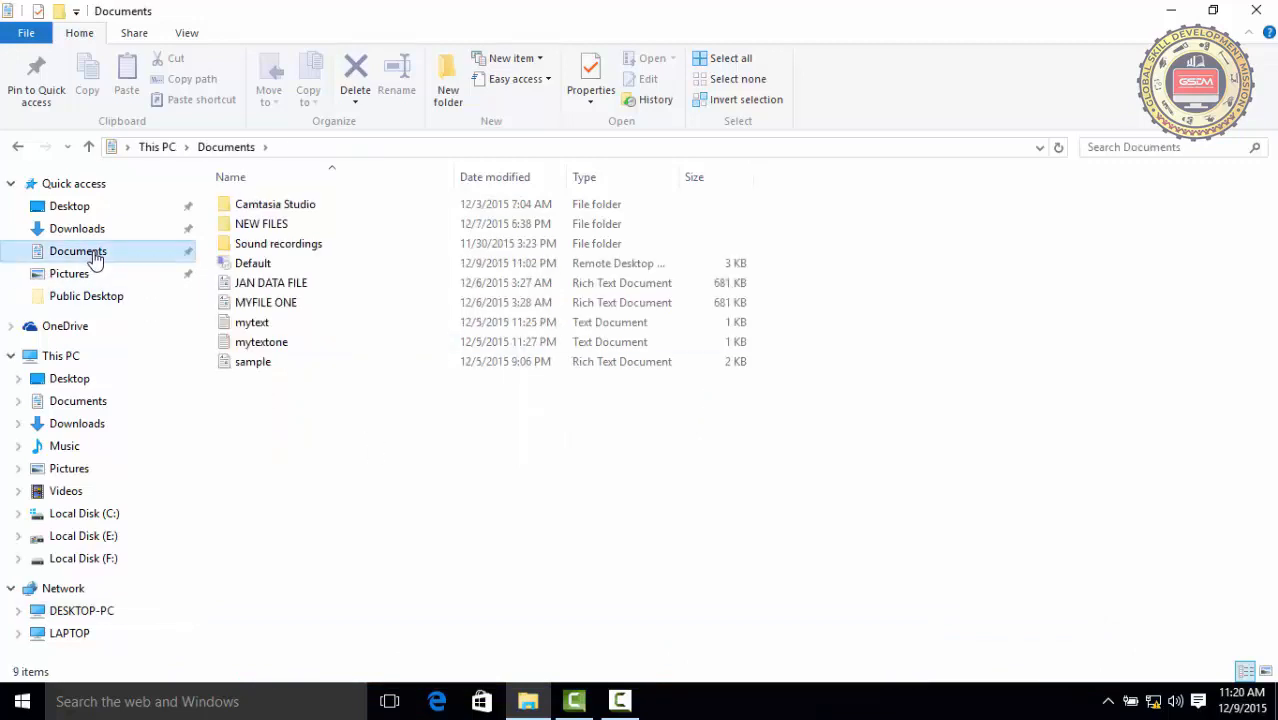
right_click(242, 285)
left_click(286, 467)
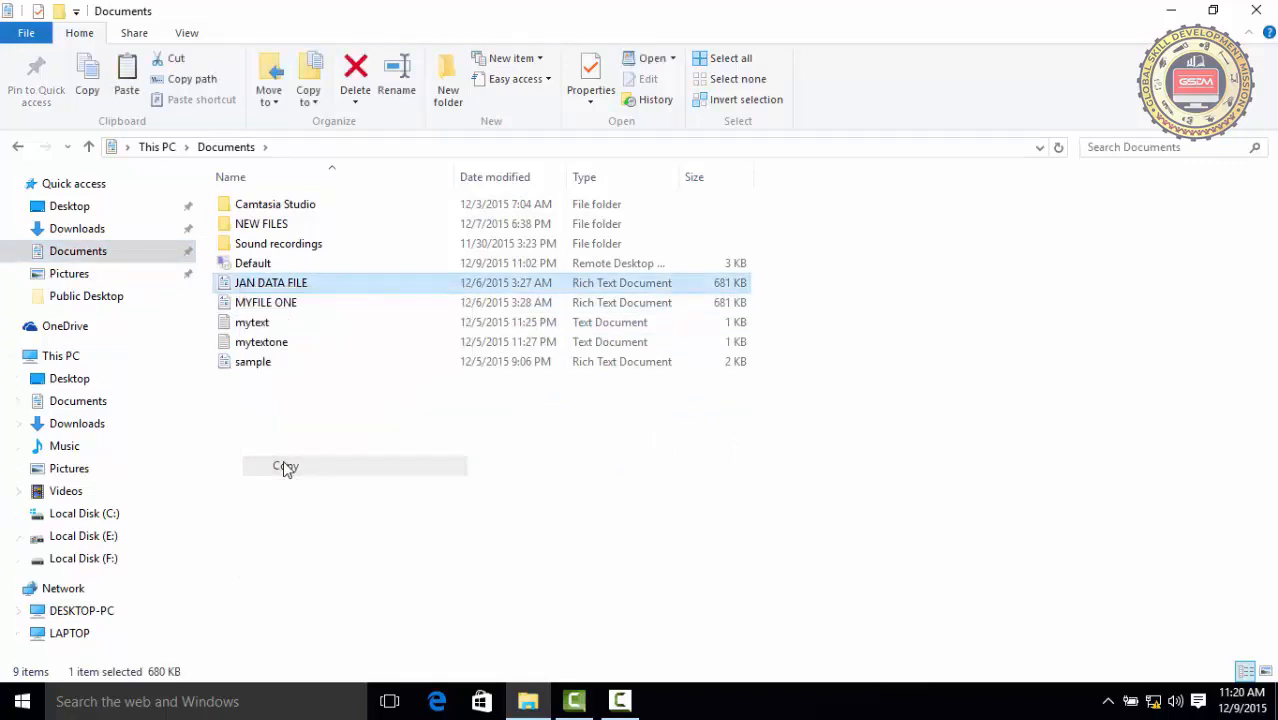
left_click(17, 147)
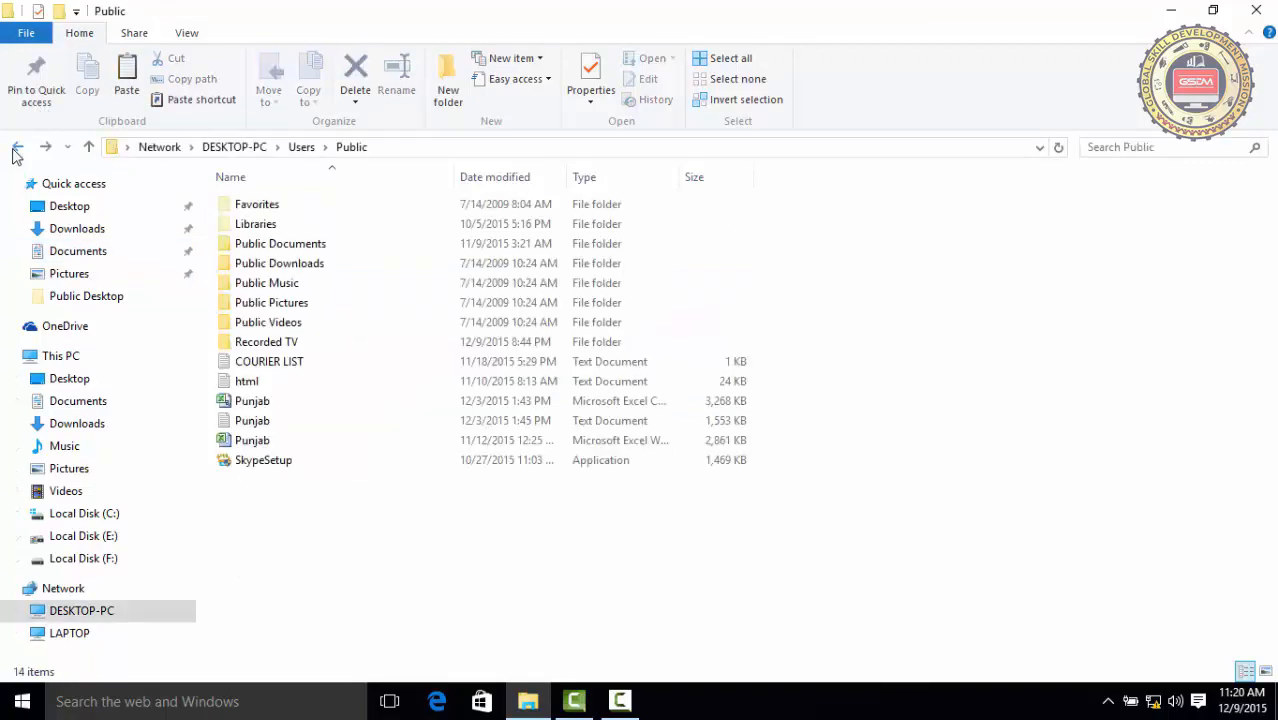
double_click(294, 246)
right_click(280, 262)
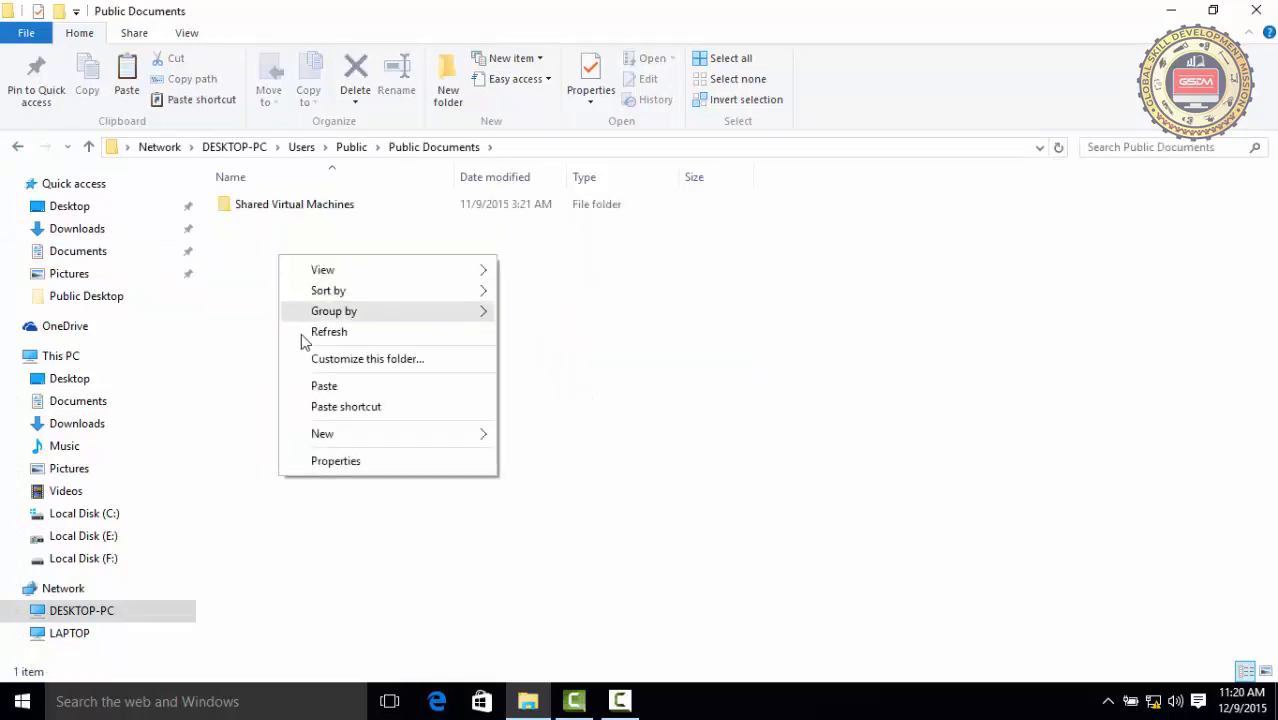
left_click(314, 387)
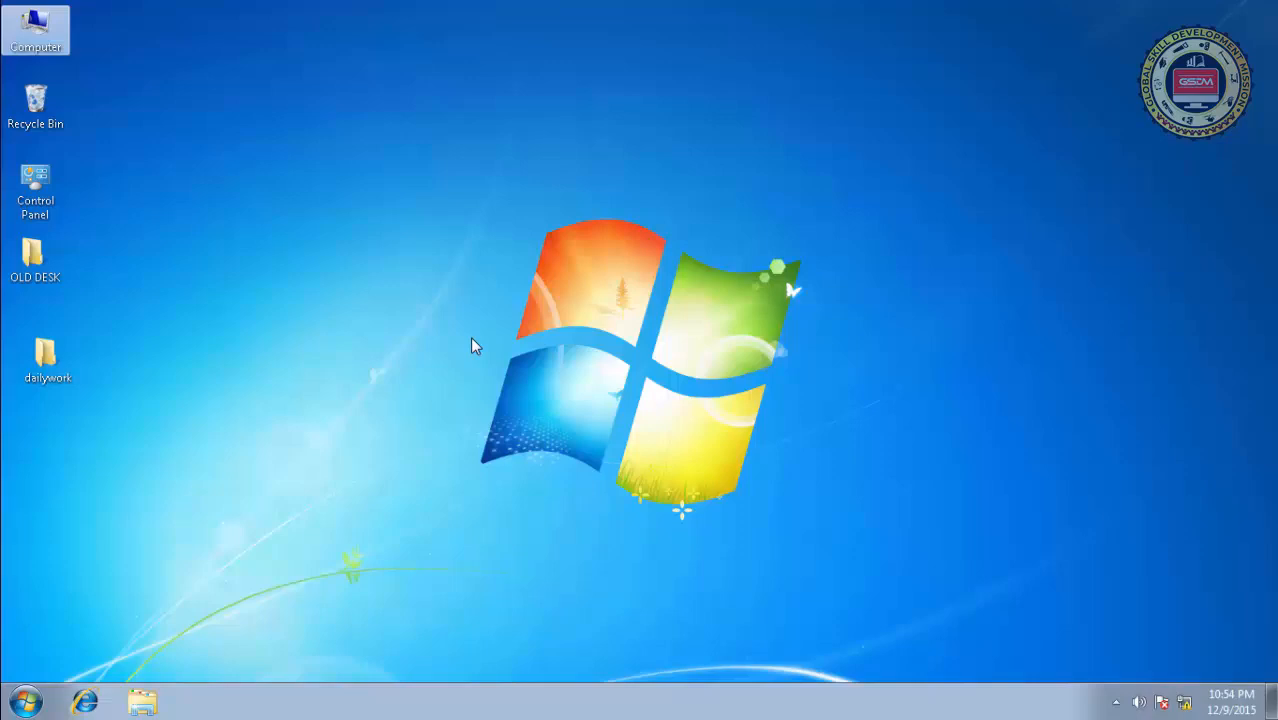
On the Windows 7 machine DESKTOP-PC, review the advanced sharing settings of the Public profile and leave them without saving
double_click(52, 27)
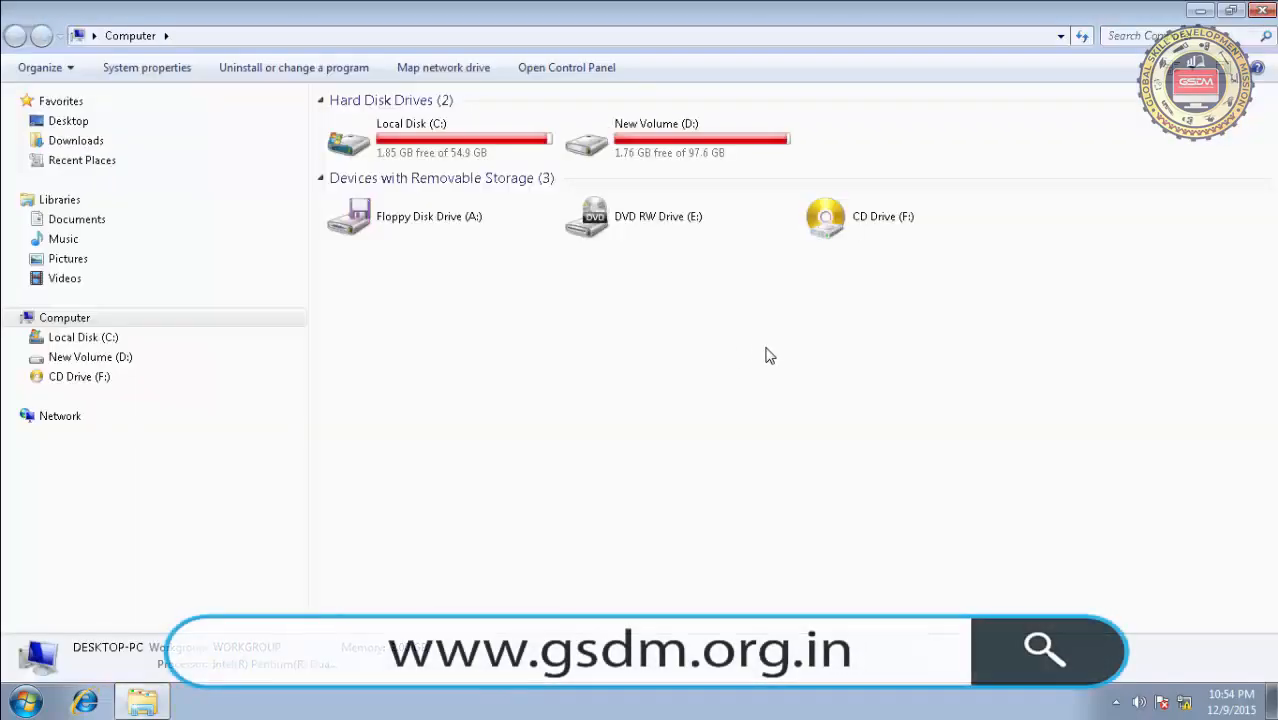
left_click(1262, 11)
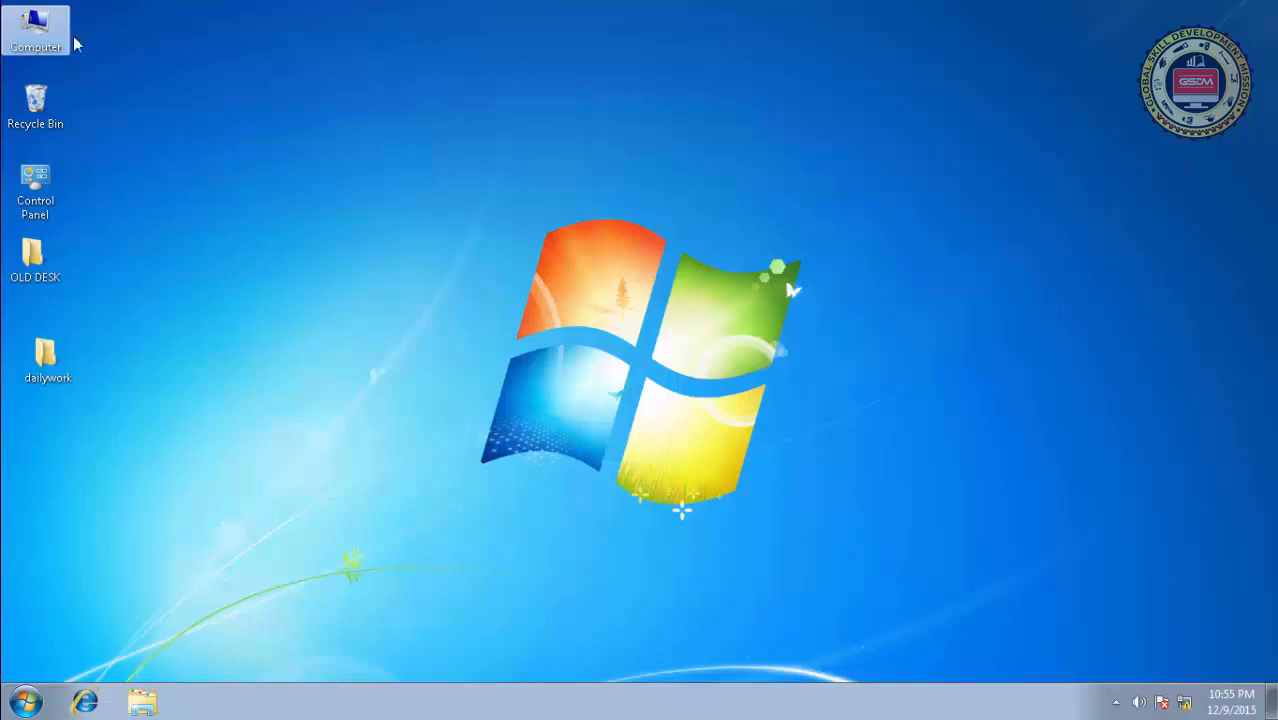
double_click(48, 30)
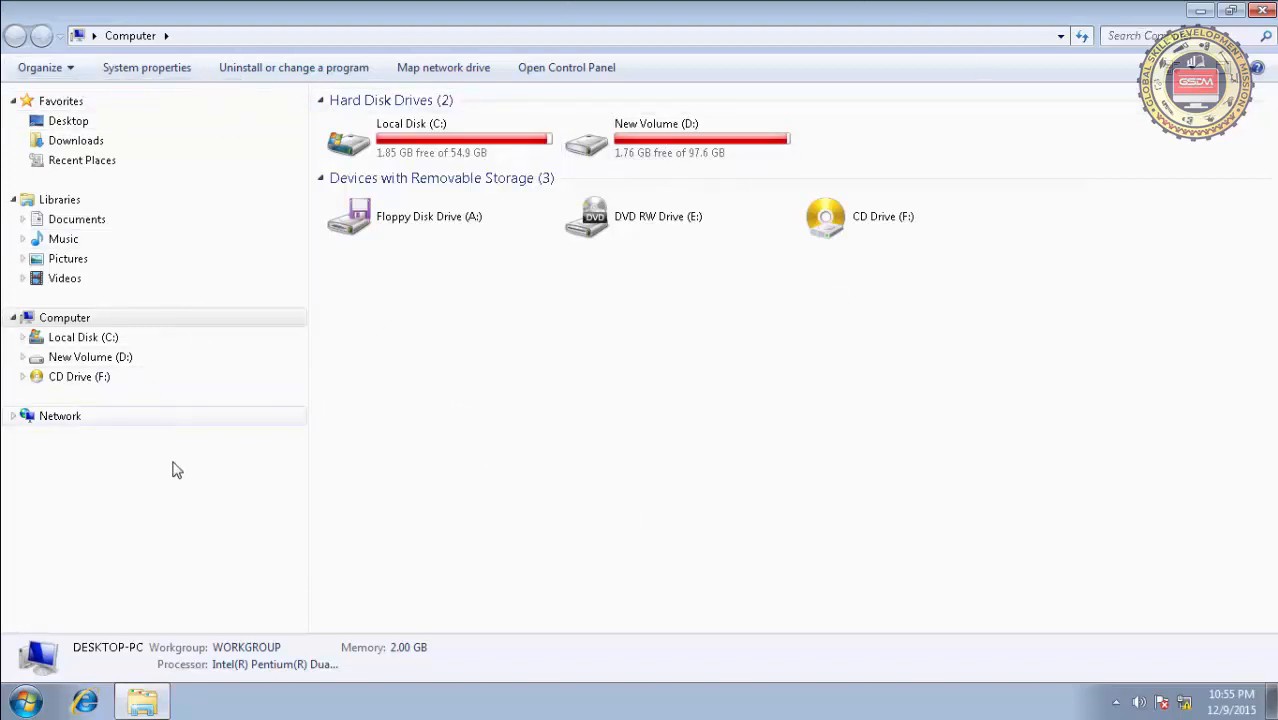
left_click(58, 420)
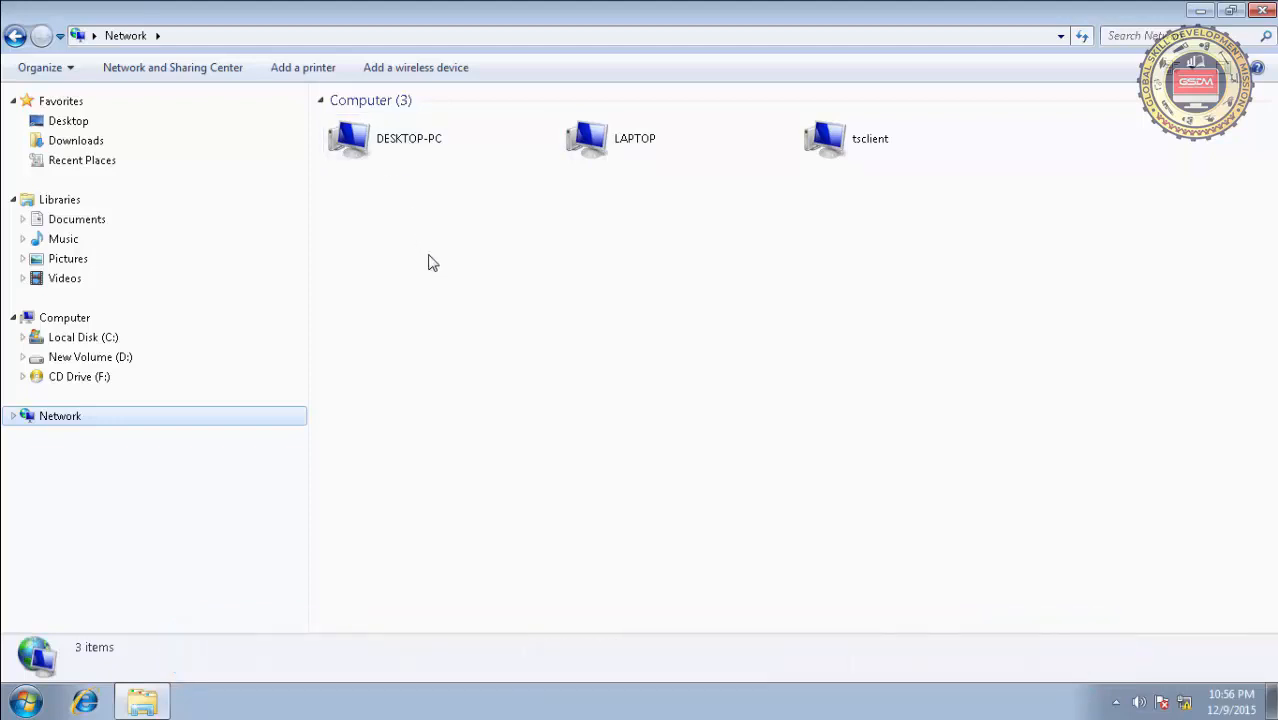
left_click(175, 67)
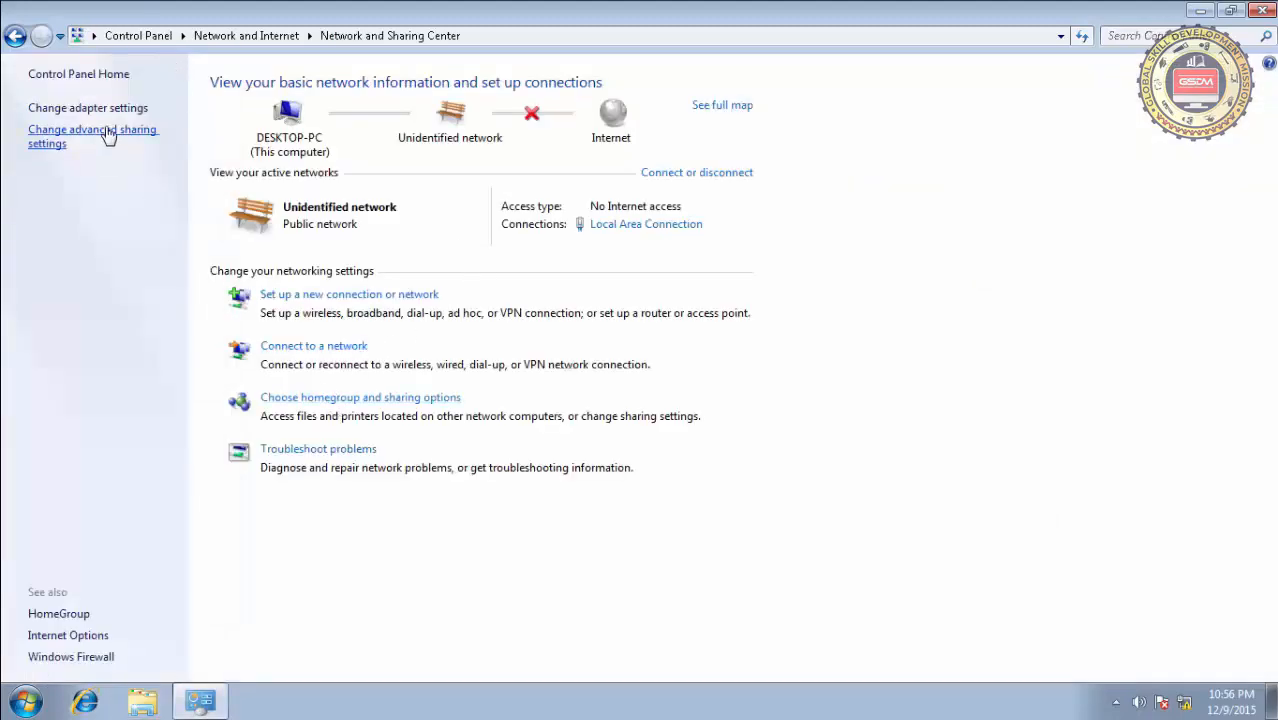
left_click(108, 135)
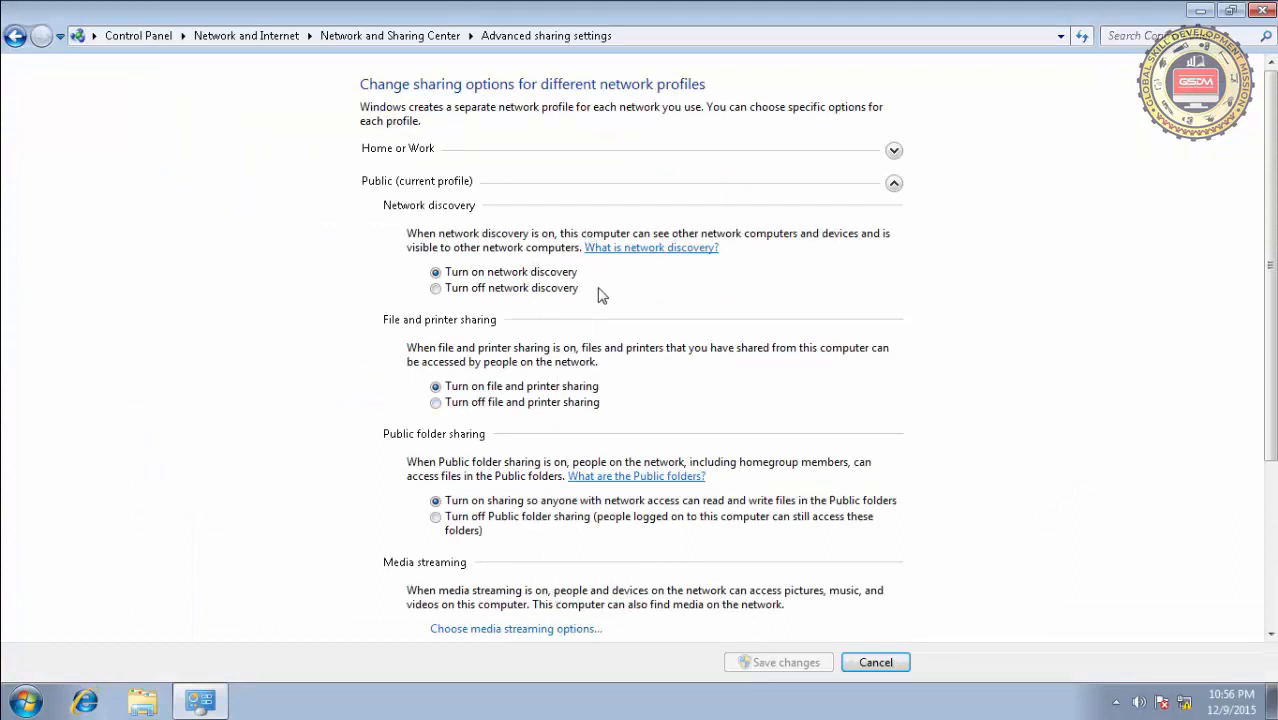
left_click(878, 663)
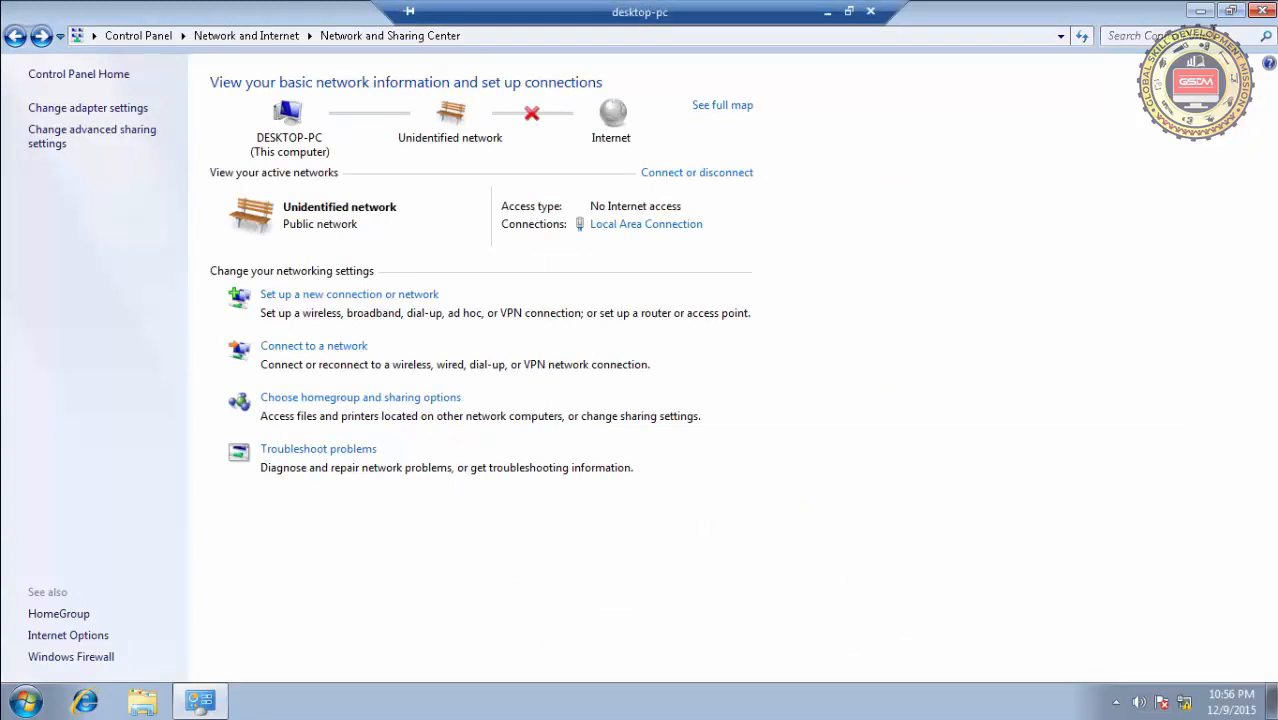
left_click(1261, 12)
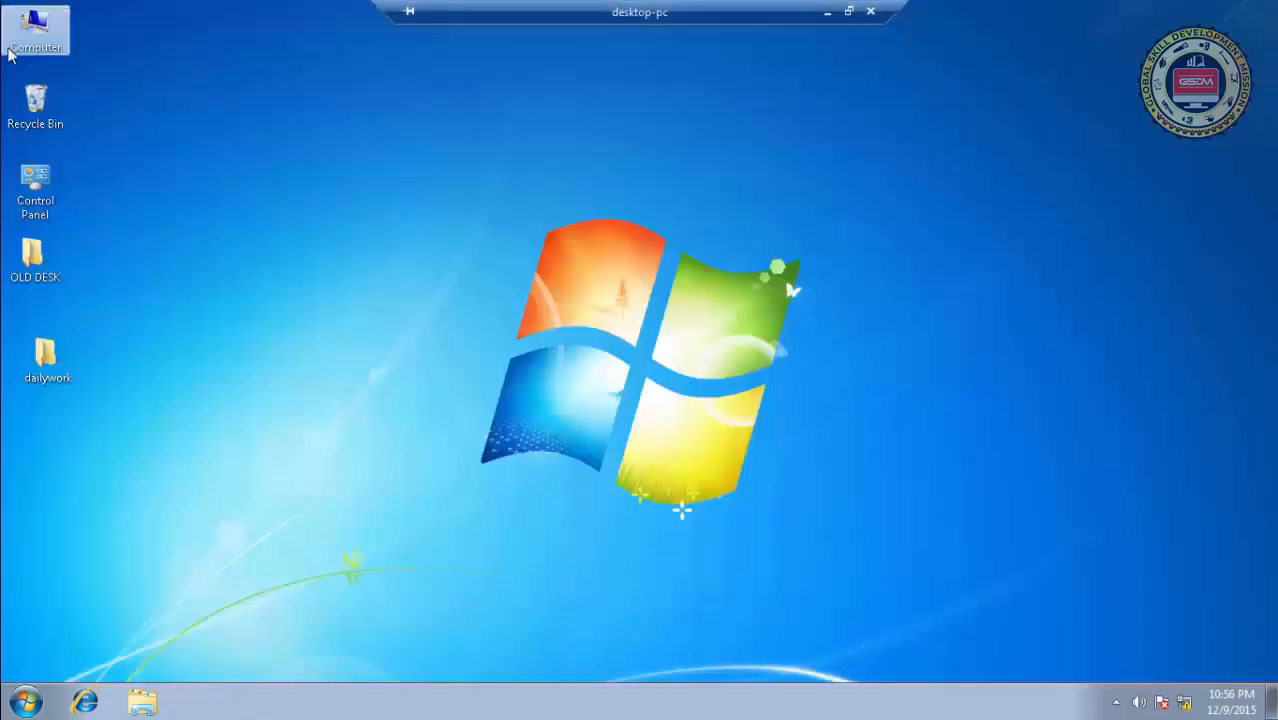
Browse the network from DESKTOP-PC to its own Public Documents folder and select JAN DATA FILE
double_click(44, 35)
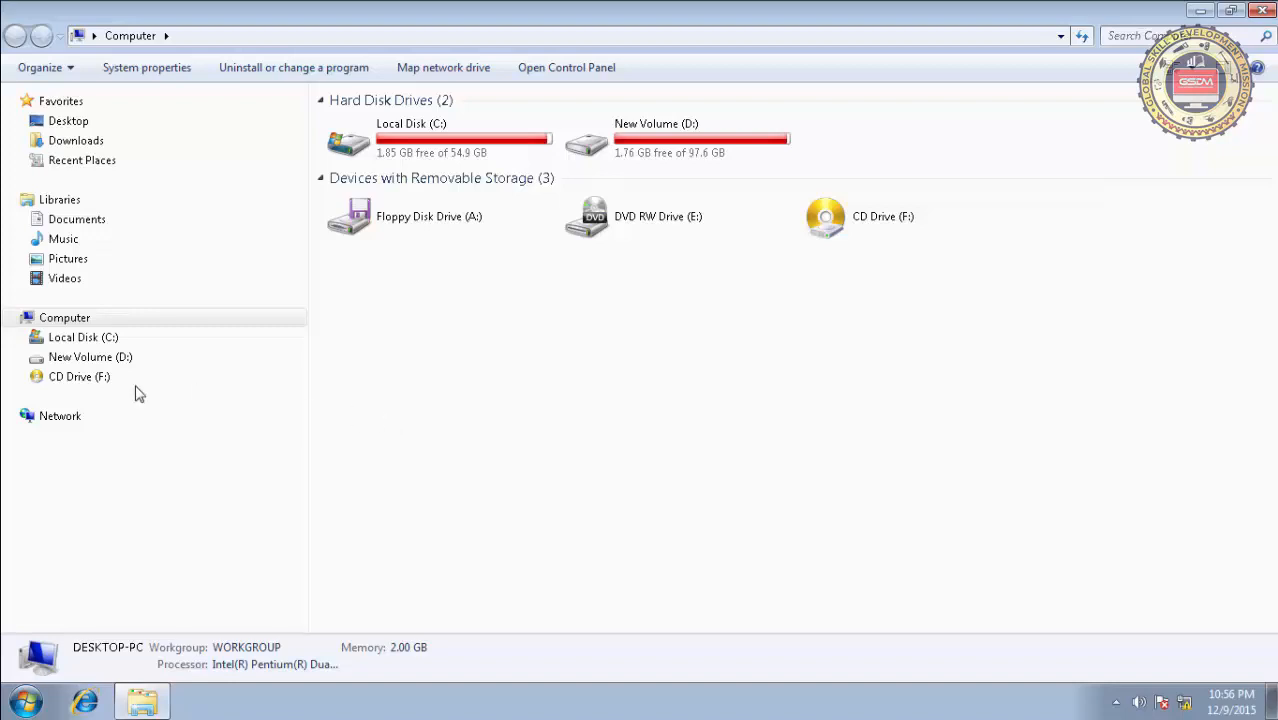
left_click(78, 420)
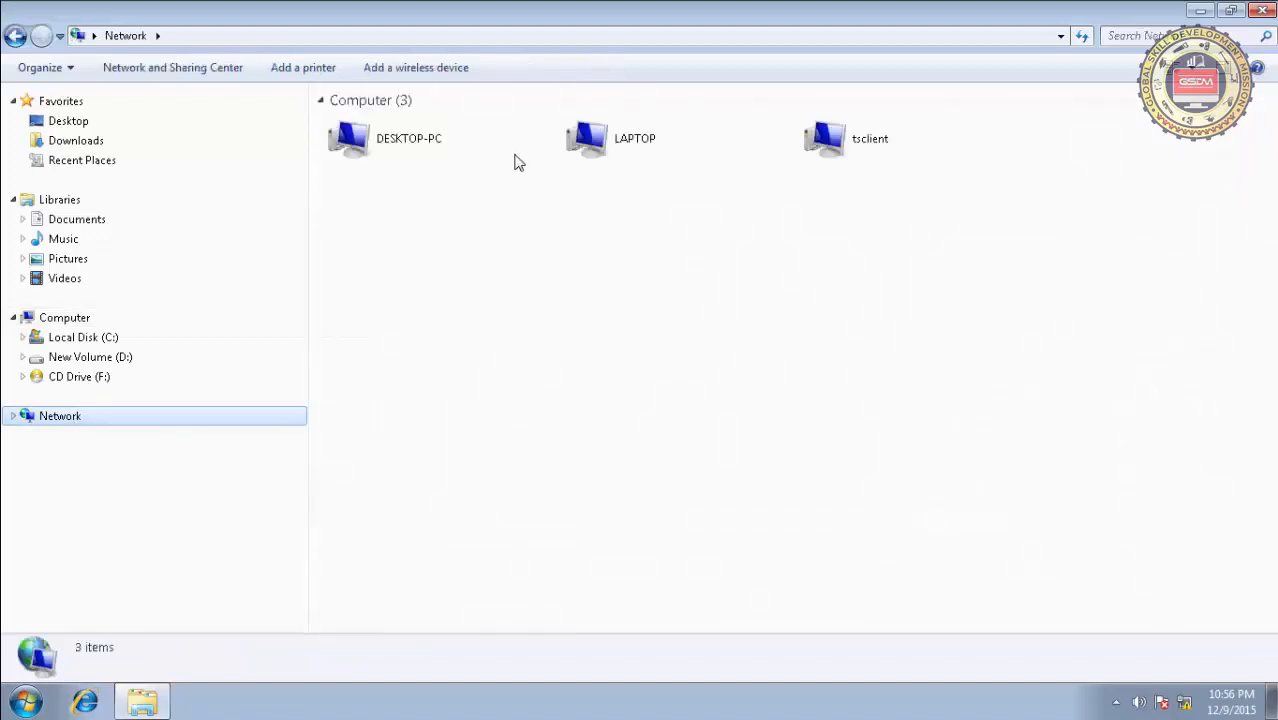
double_click(372, 143)
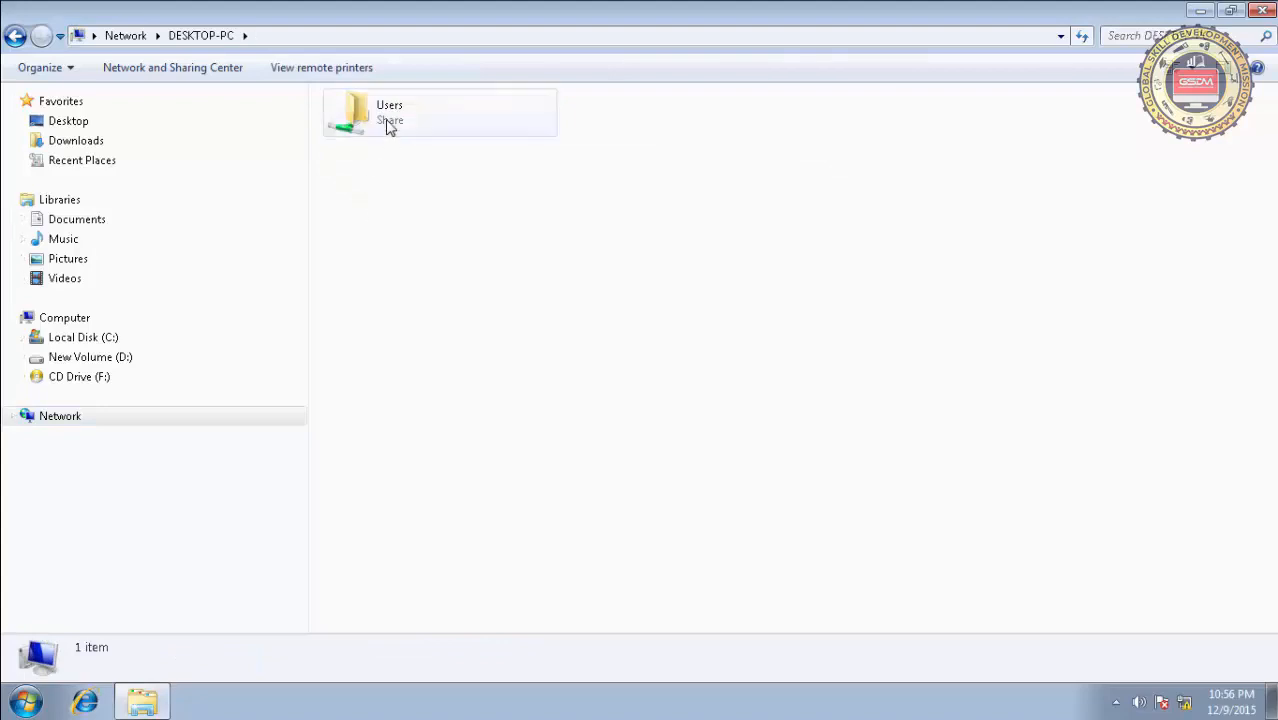
double_click(389, 125)
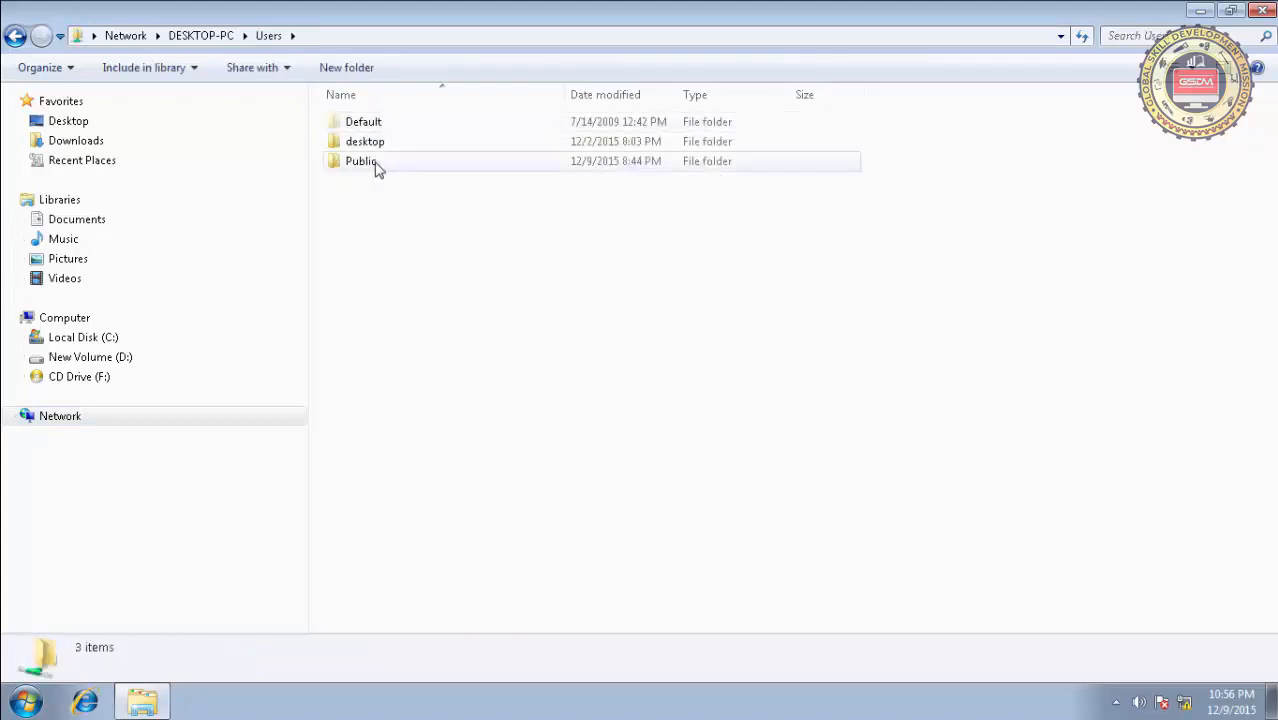
double_click(378, 166)
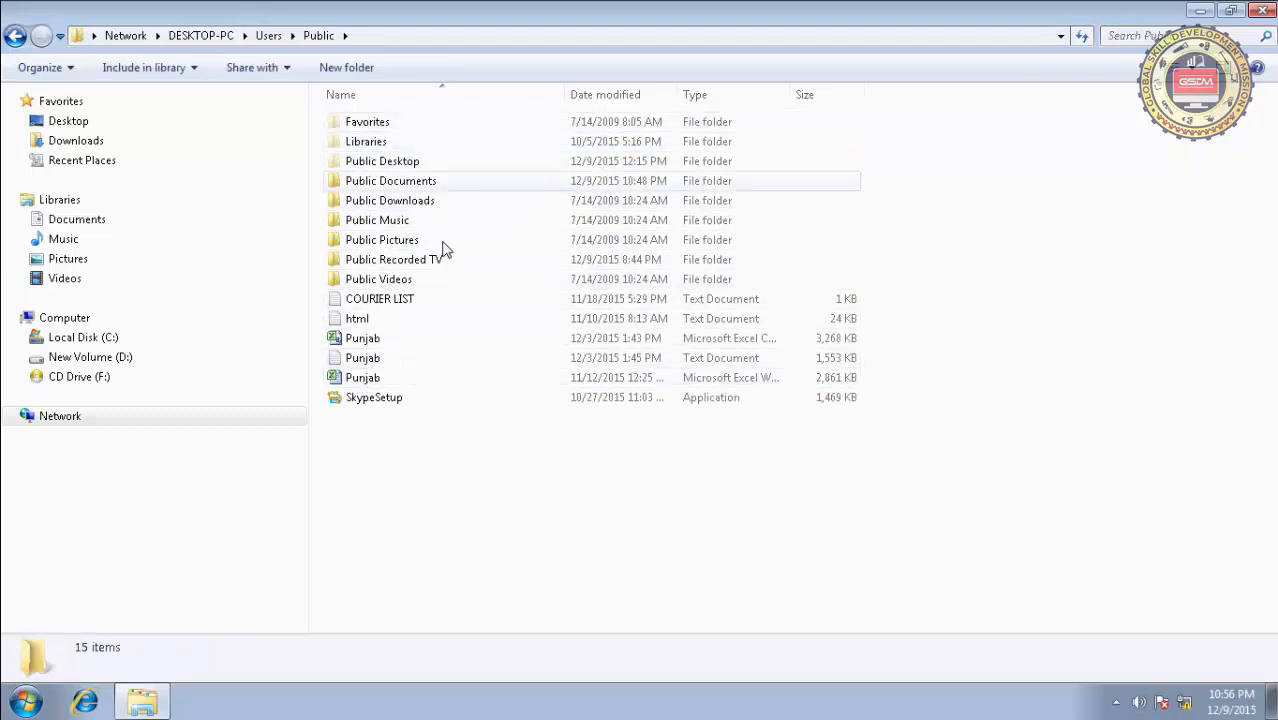
double_click(406, 183)
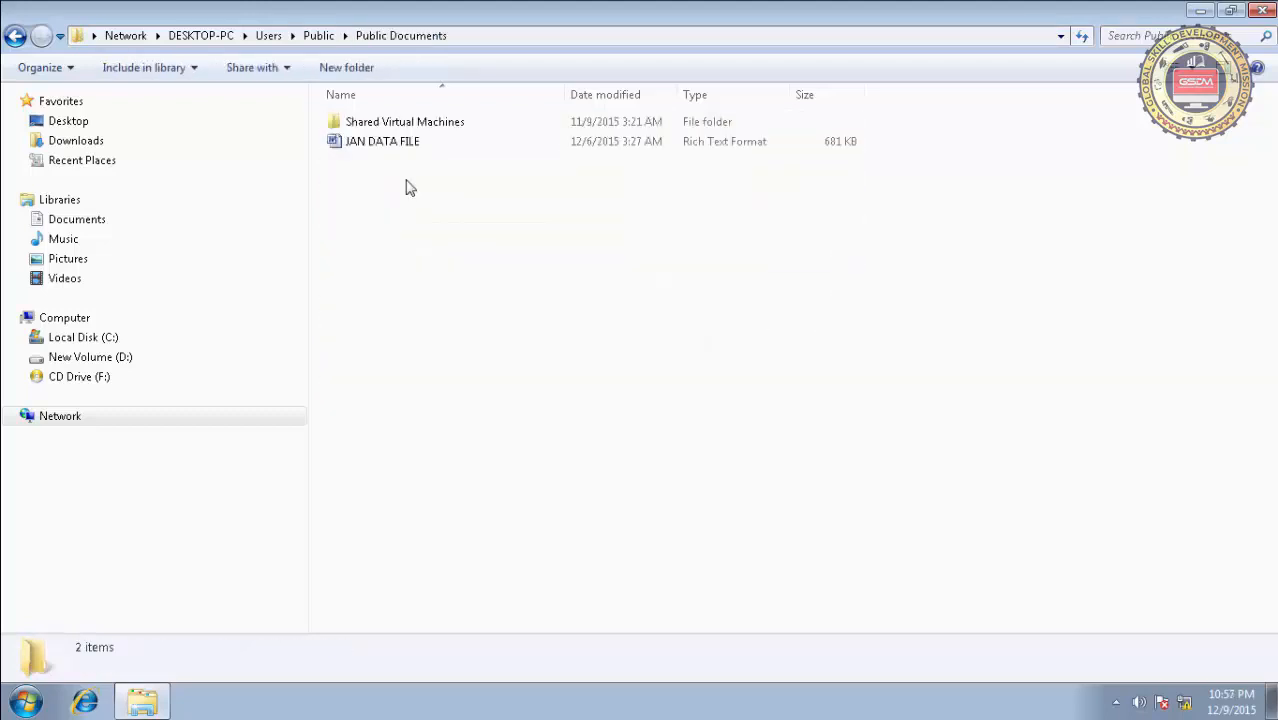
left_click(405, 151)
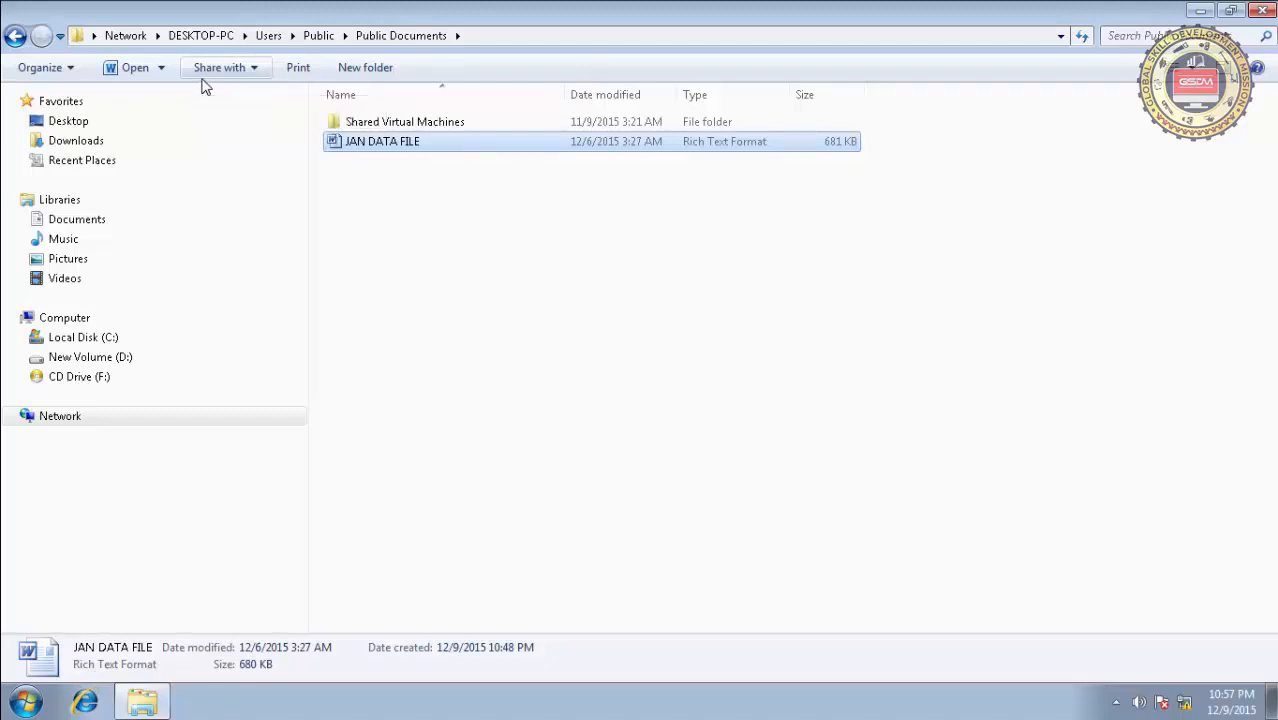
Look through the Documents, Music and Pictures libraries on DESKTOP-PC and copy the img023 picture from the Pictures library
left_click(77, 221)
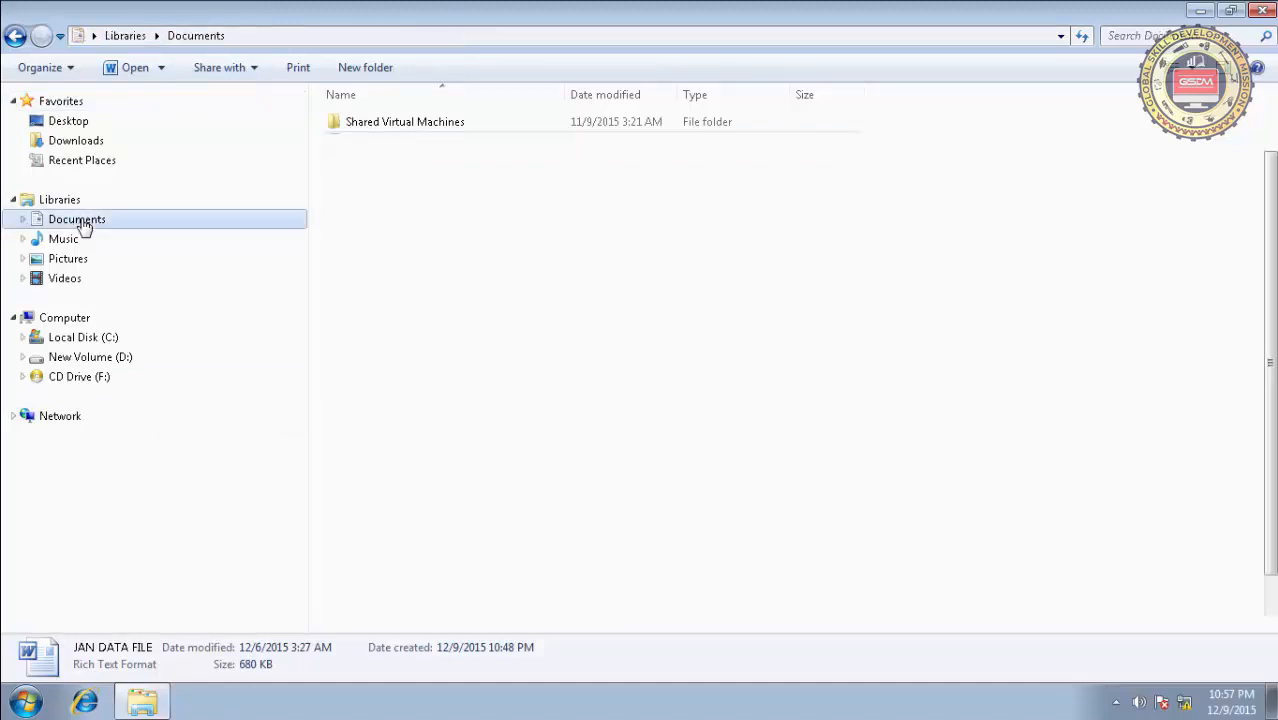
left_click(64, 239)
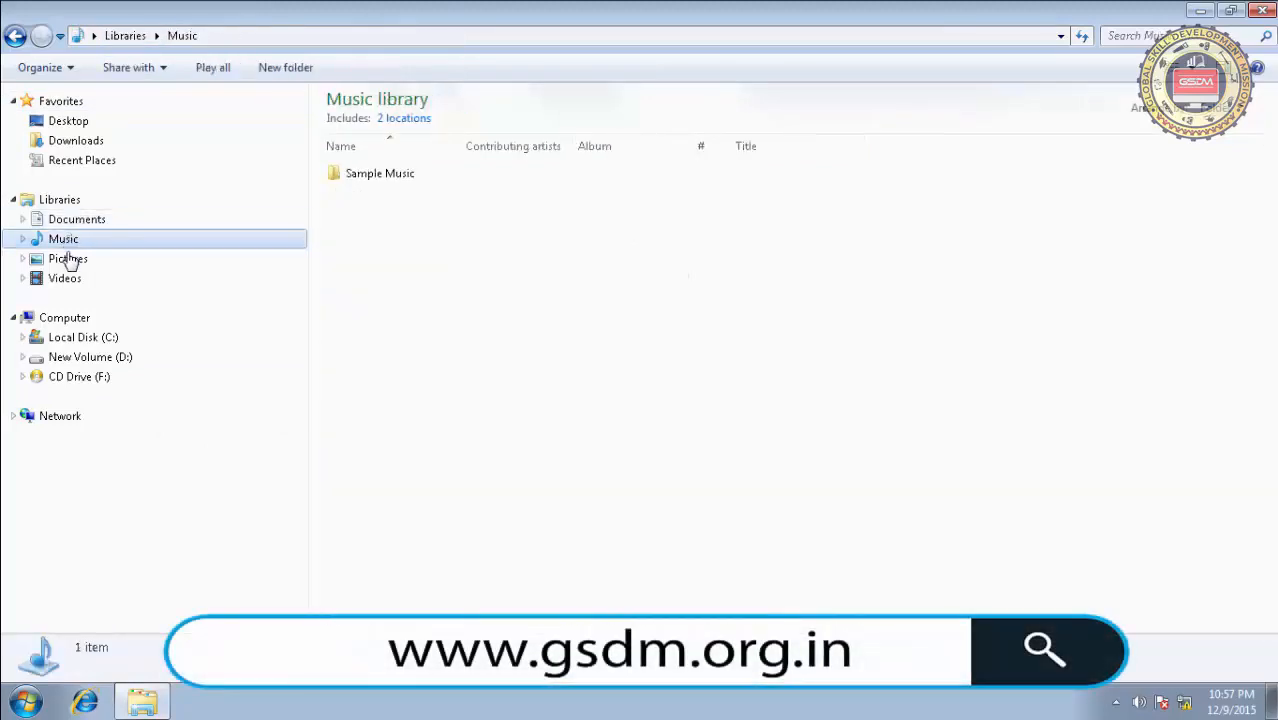
left_click(66, 258)
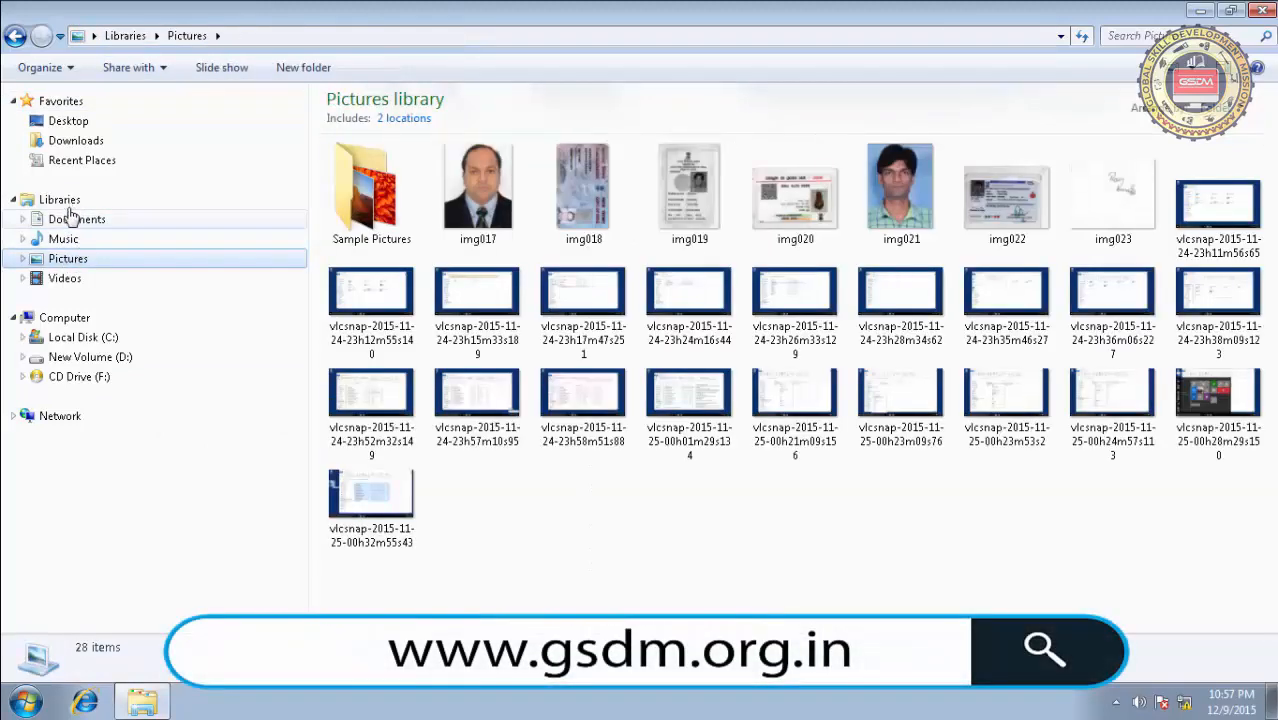
left_click(85, 415)
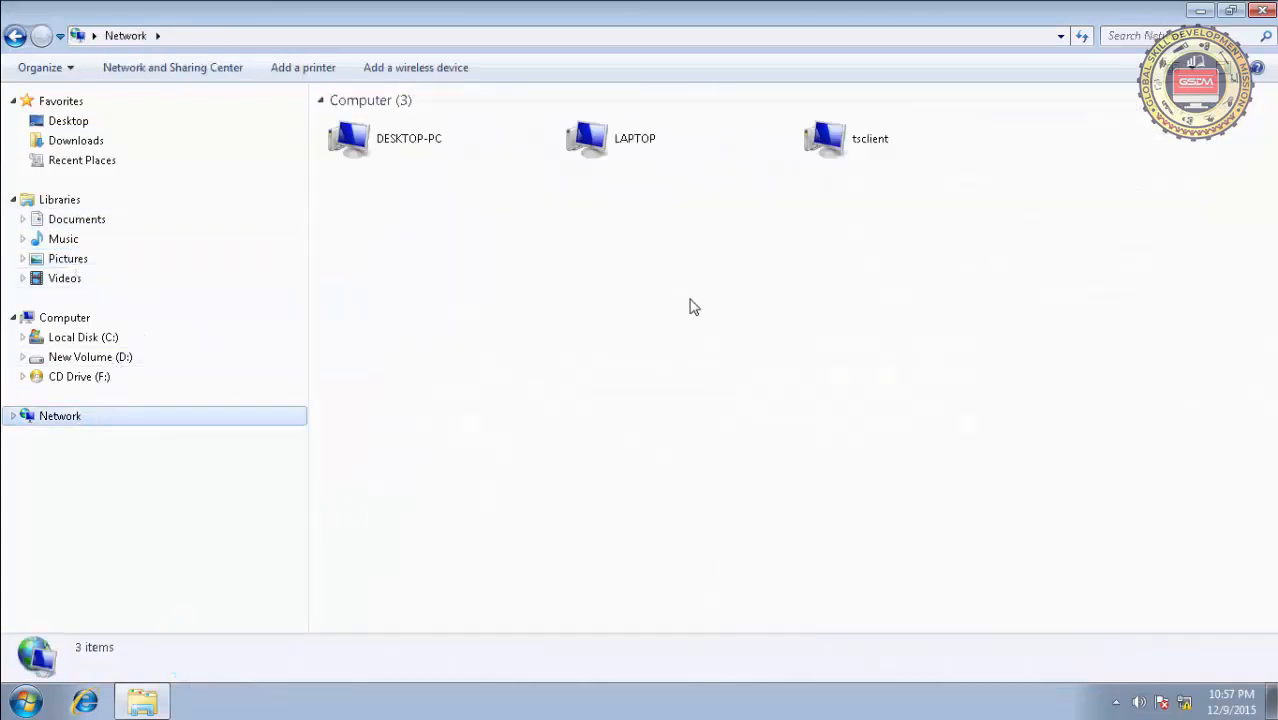
left_click(74, 259)
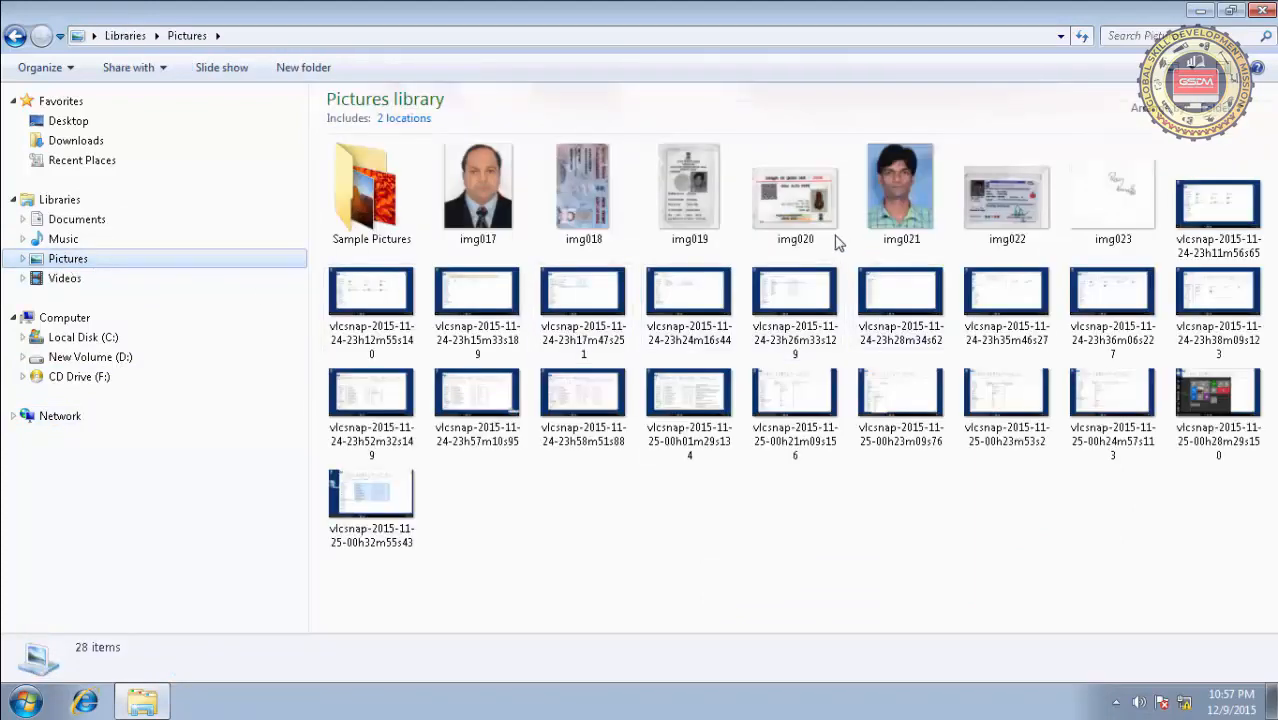
right_click(1107, 206)
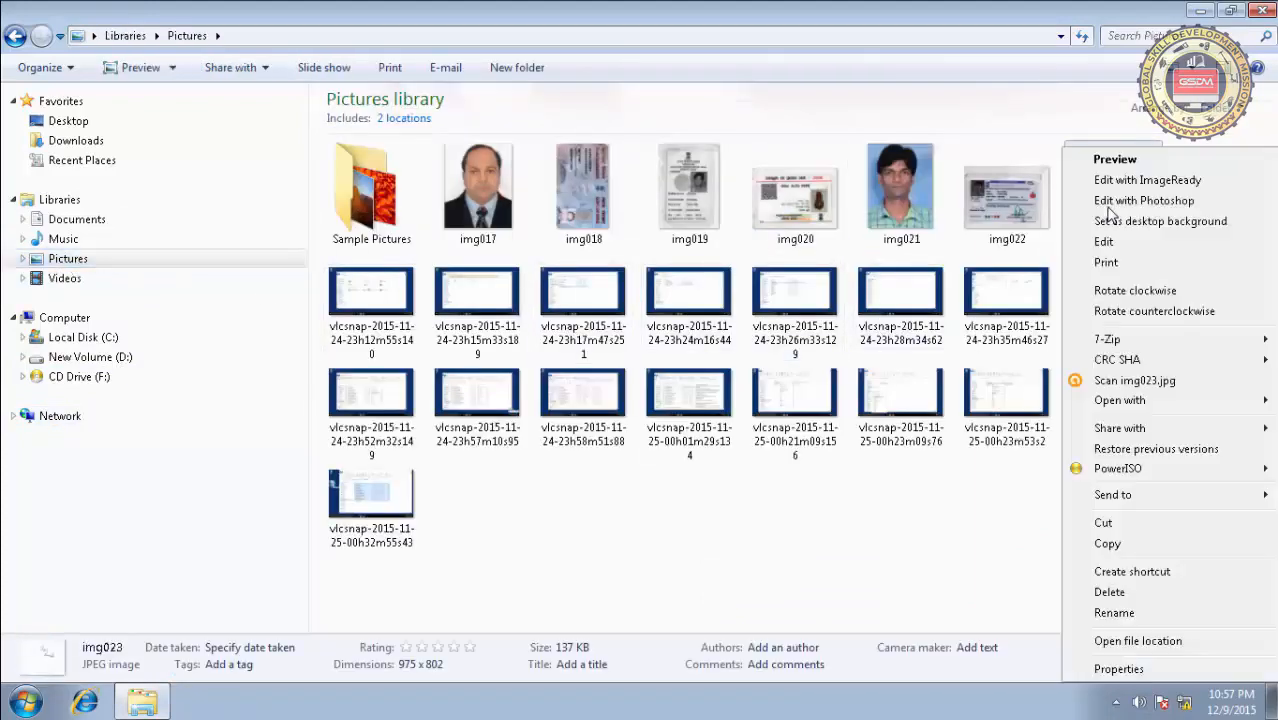
left_click(1093, 548)
Paste img023 into the Public Documents folder under Users > Public on the network computer LAPTOP, and close the window
left_click(45, 421)
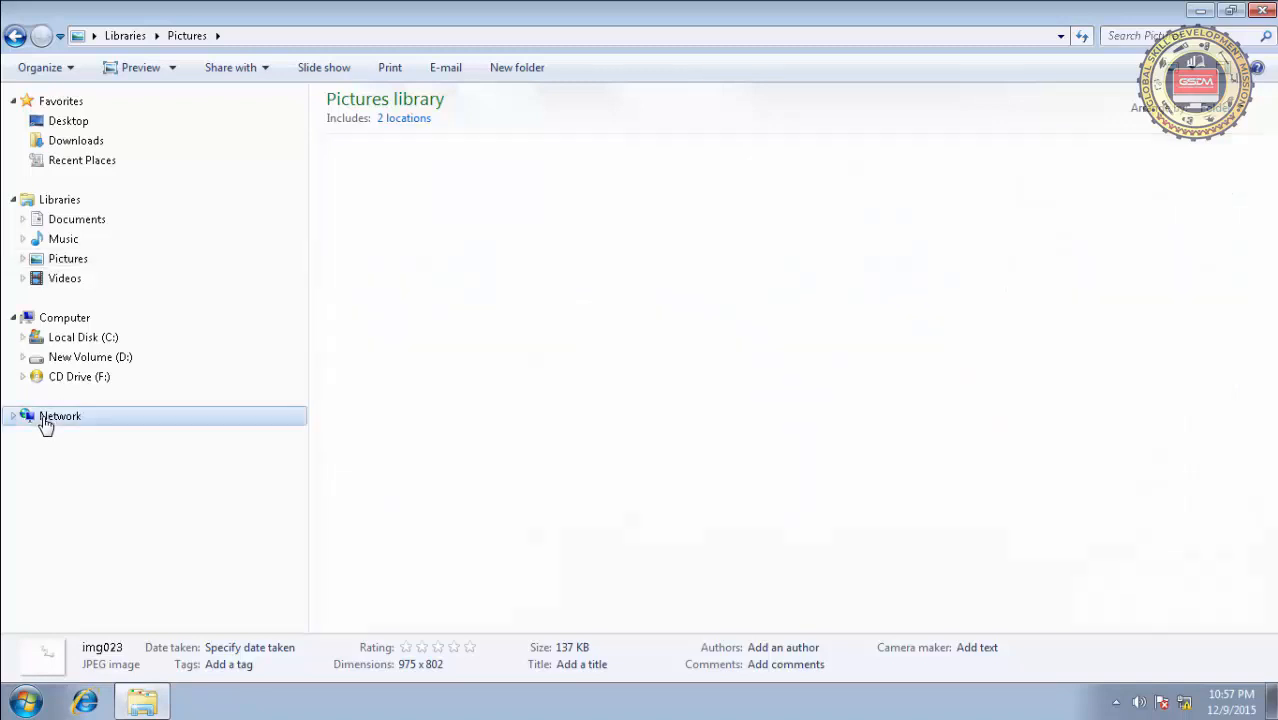
double_click(633, 149)
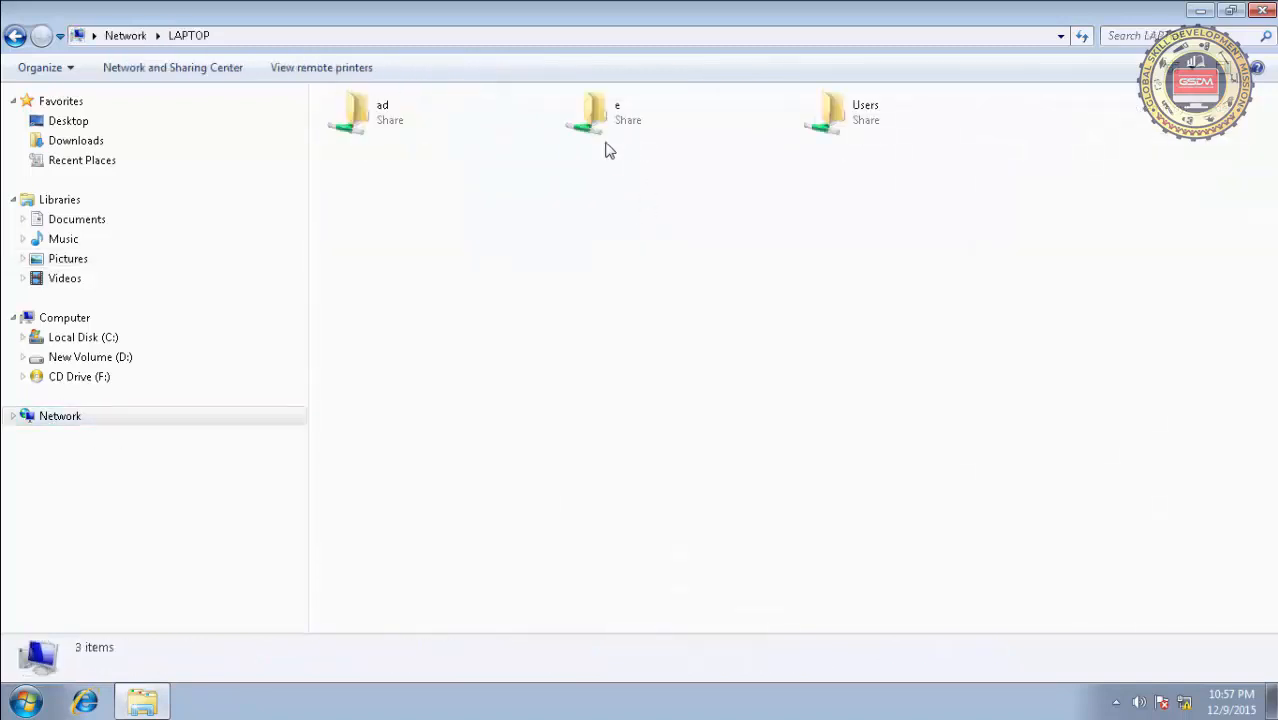
left_click(860, 115)
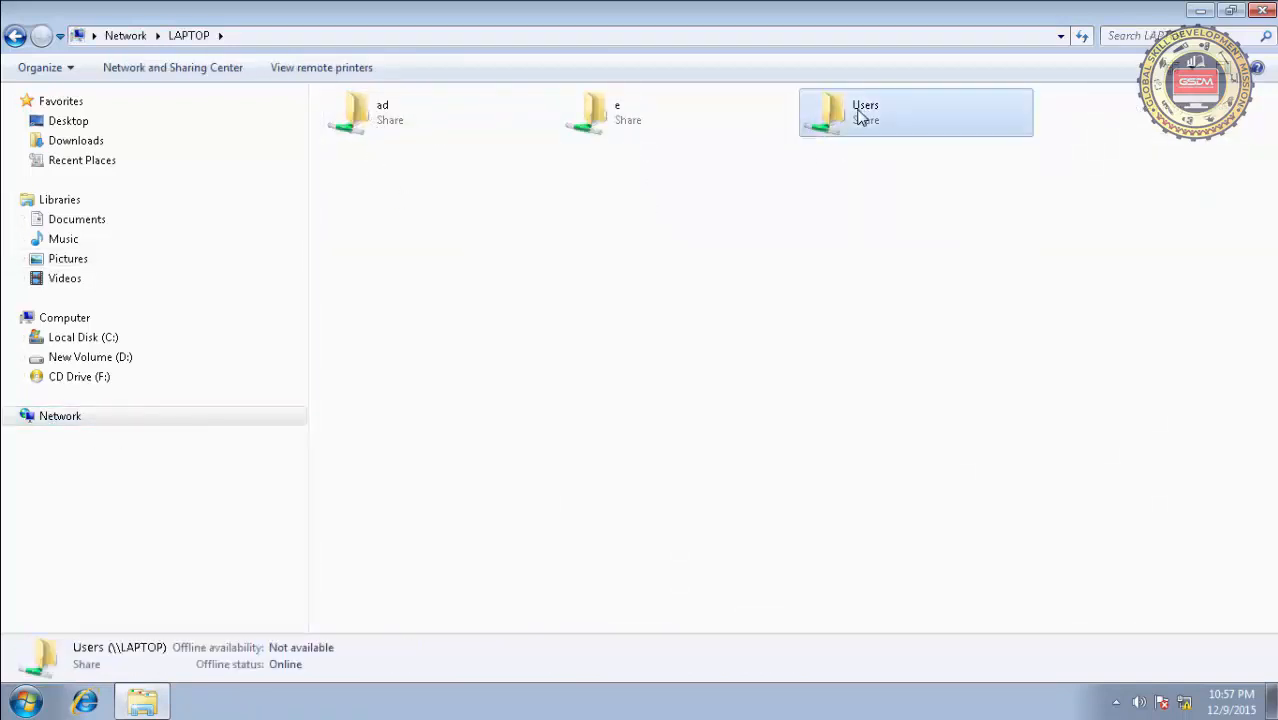
double_click(860, 115)
double_click(386, 148)
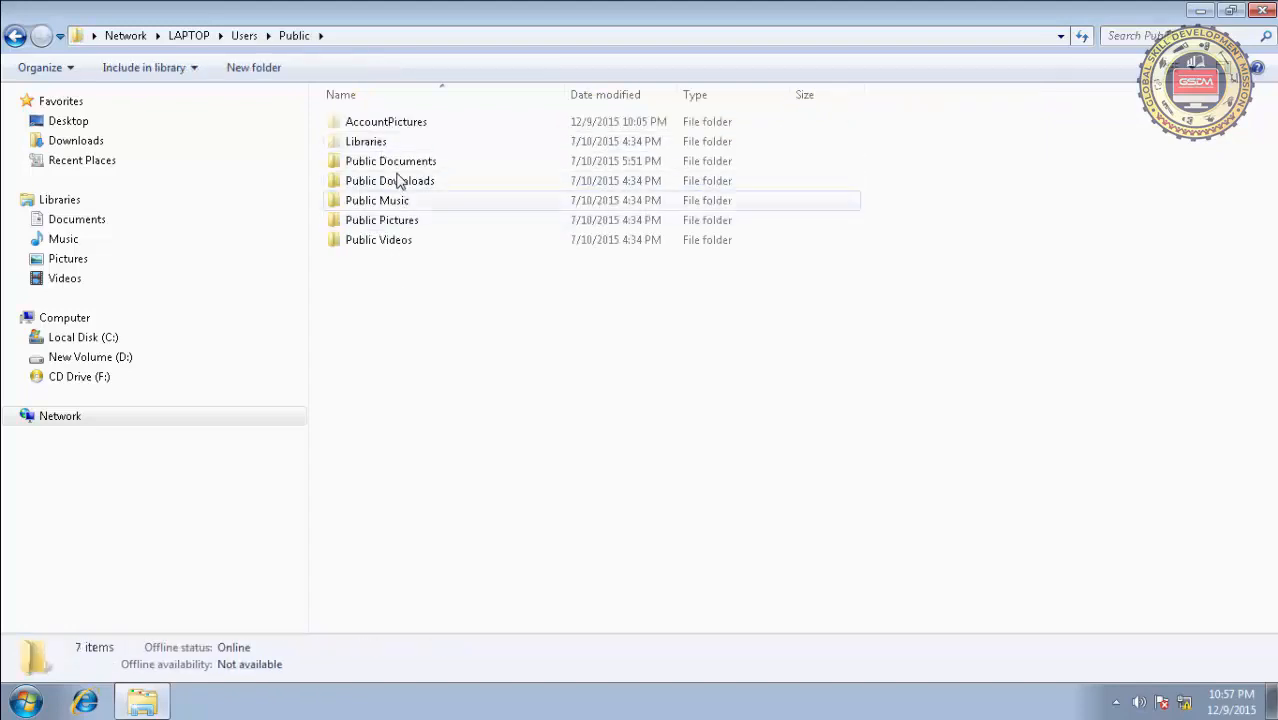
double_click(392, 163)
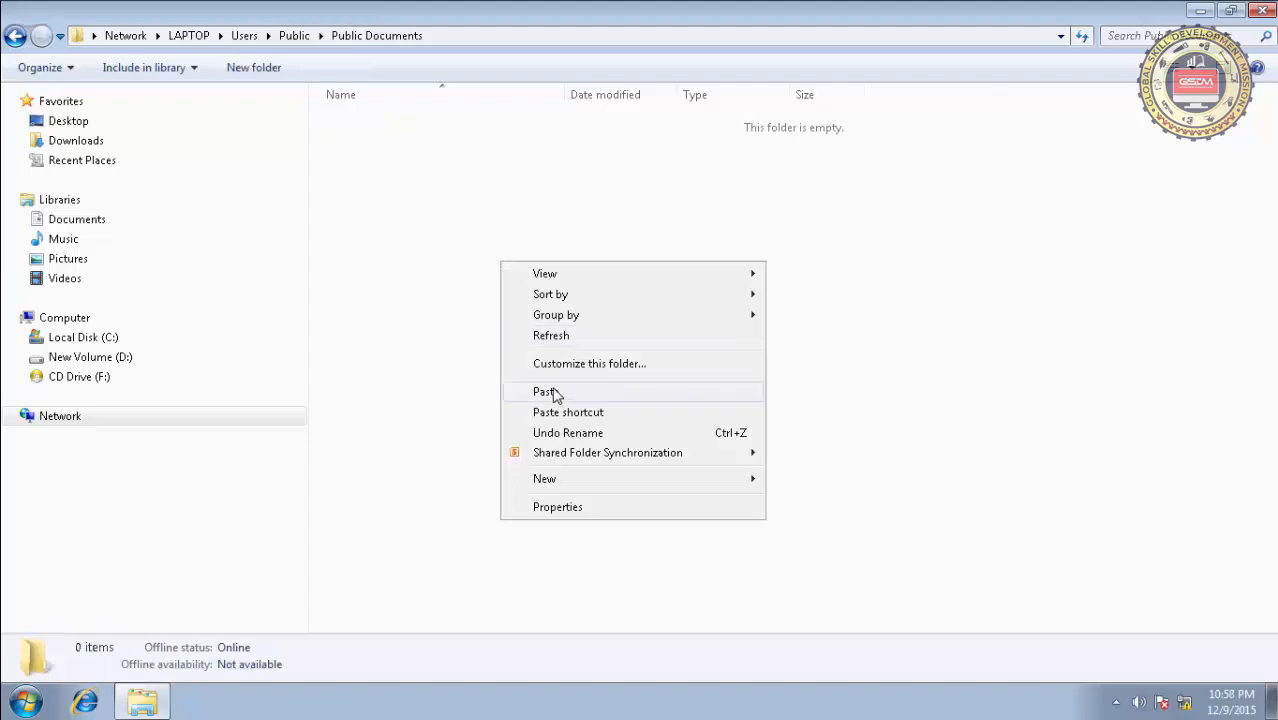
left_click(556, 393)
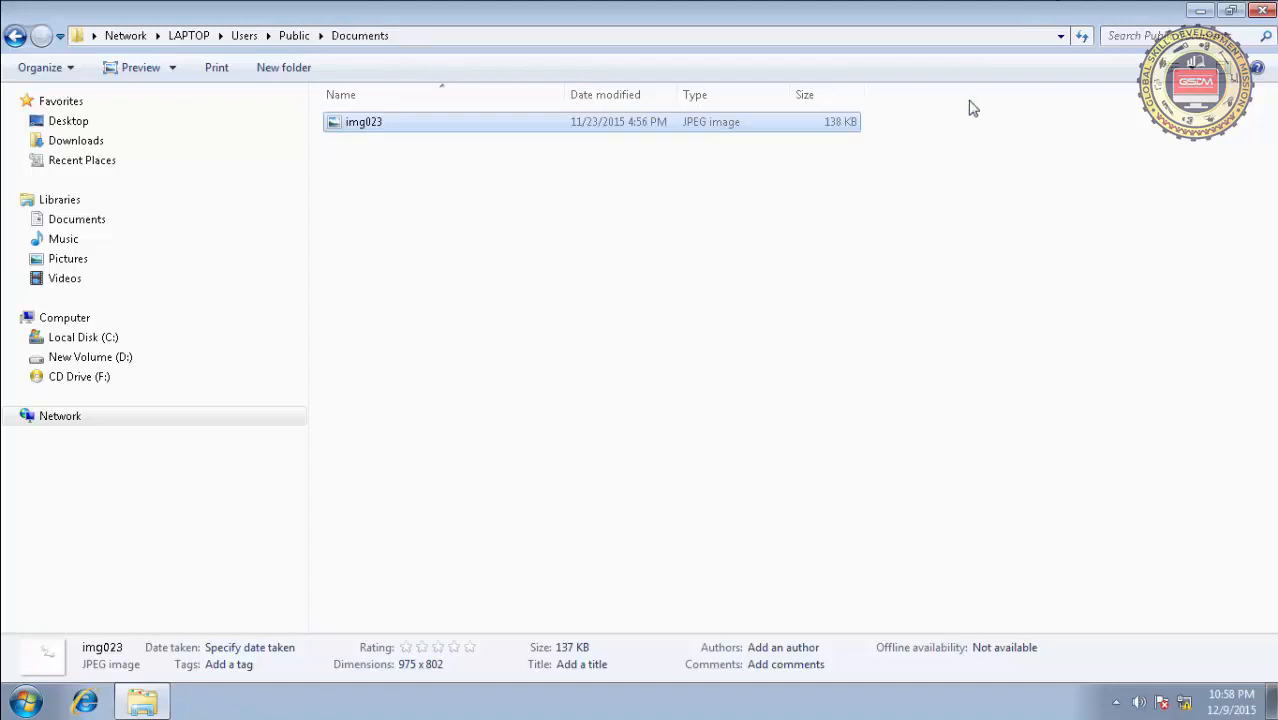
left_click(1264, 12)
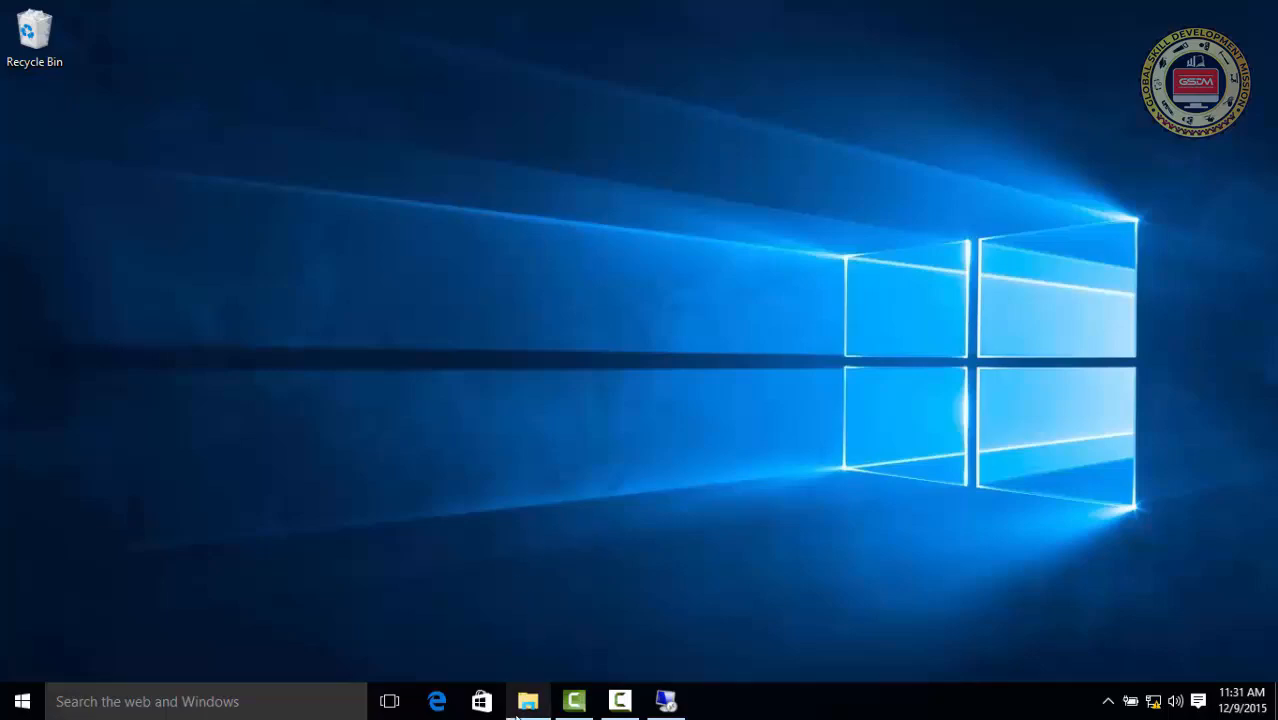
Back on the Windows 10 machine, browse the network to the Public Documents folder under Users > Public on LAPTOP
mouse_move(528, 701)
left_click(520, 665)
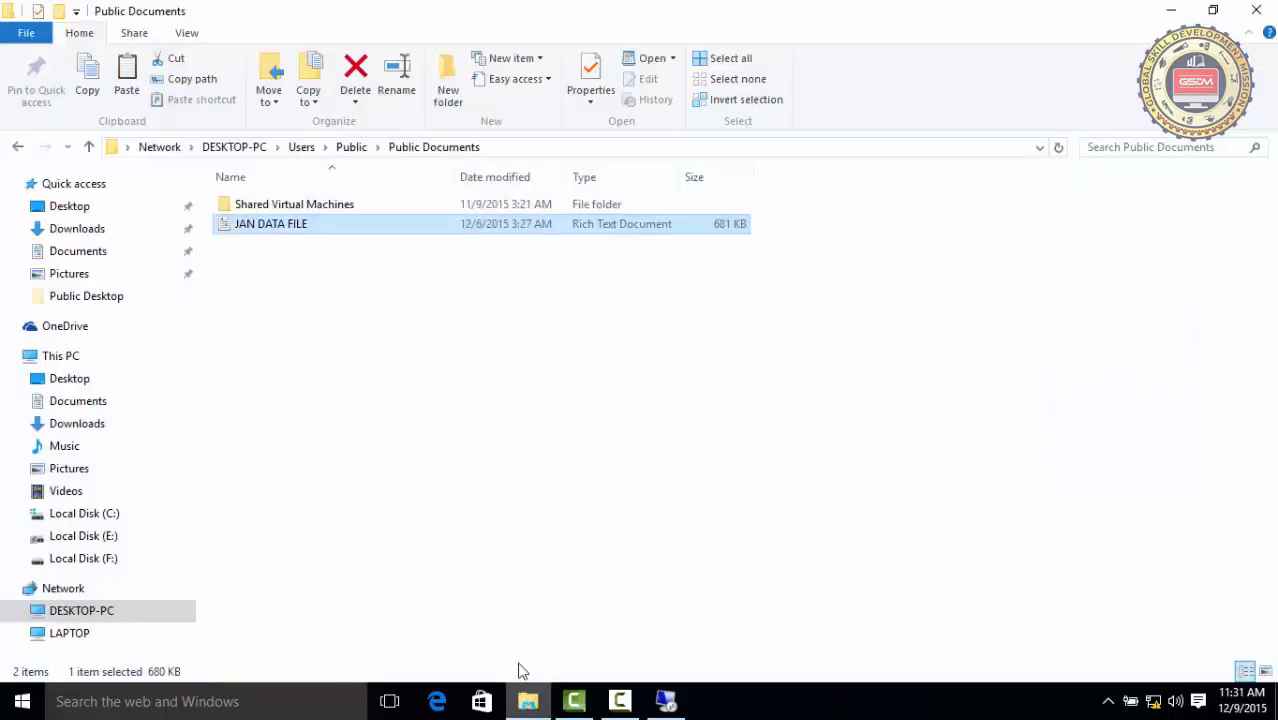
left_click(63, 598)
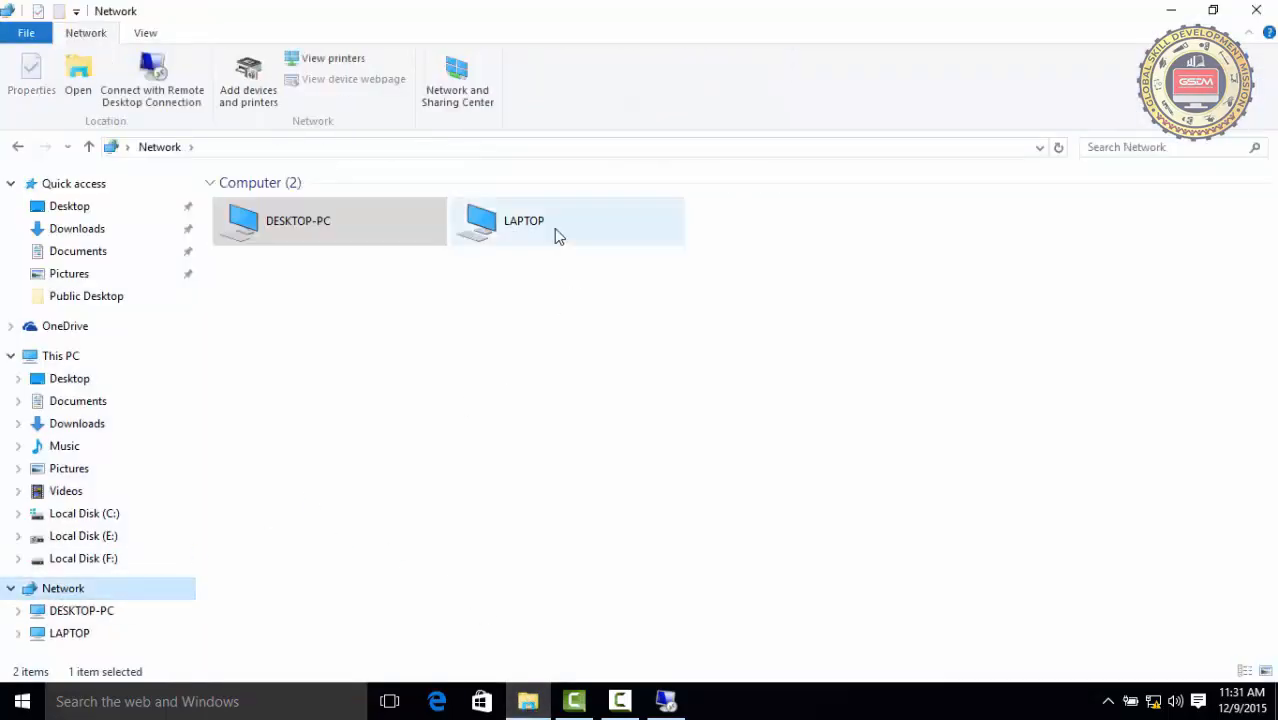
double_click(548, 232)
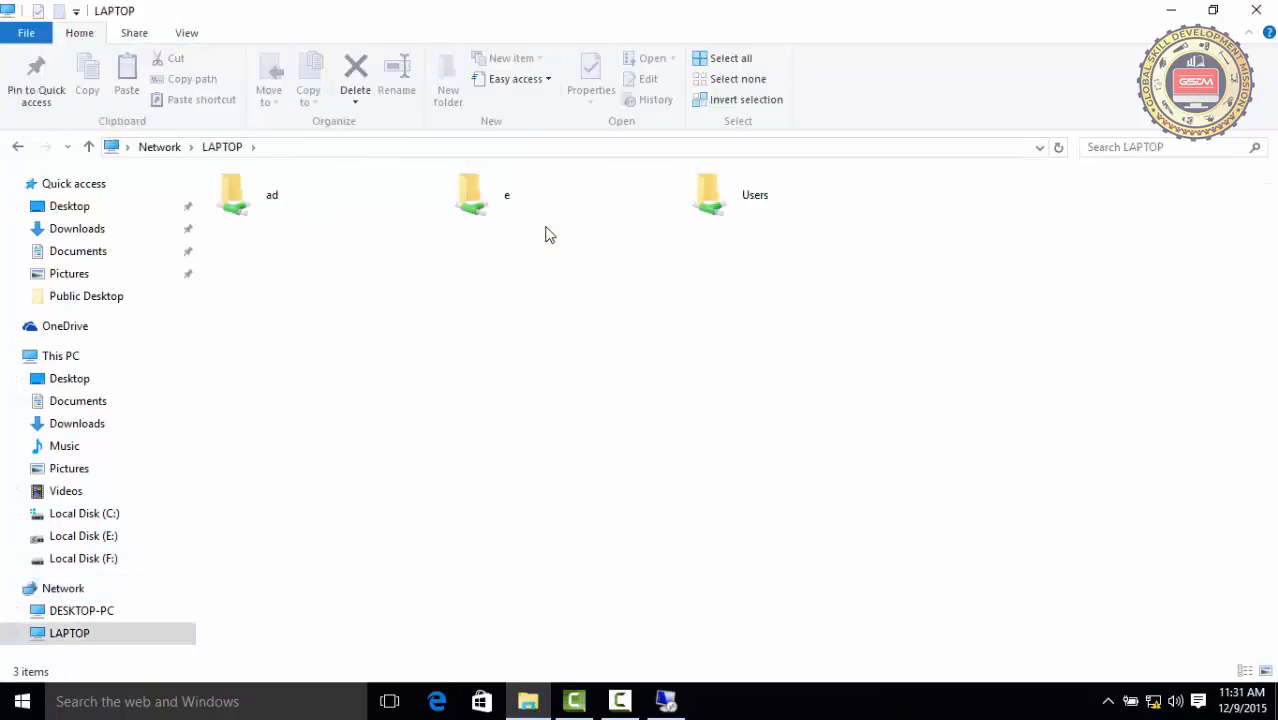
double_click(729, 198)
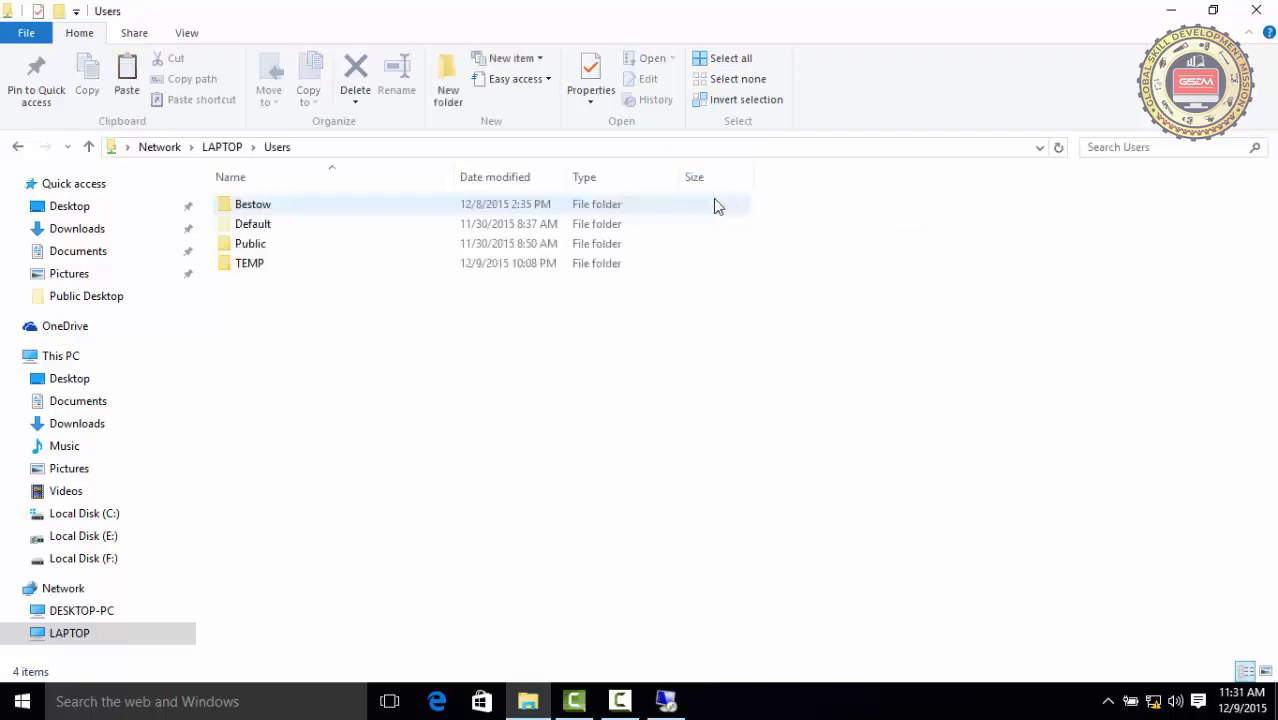
double_click(252, 245)
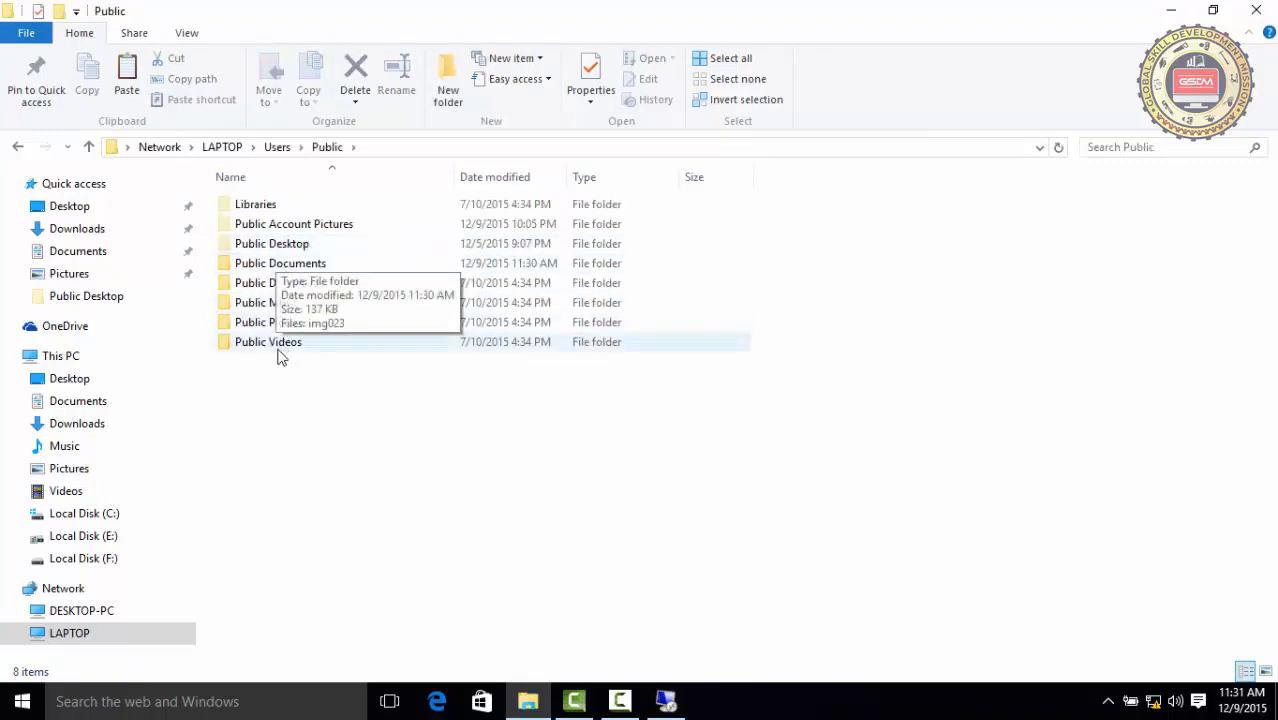
double_click(297, 265)
Copy img023 from LAPTOP's Public Documents folder onto the Windows 10 desktop
left_click(272, 207)
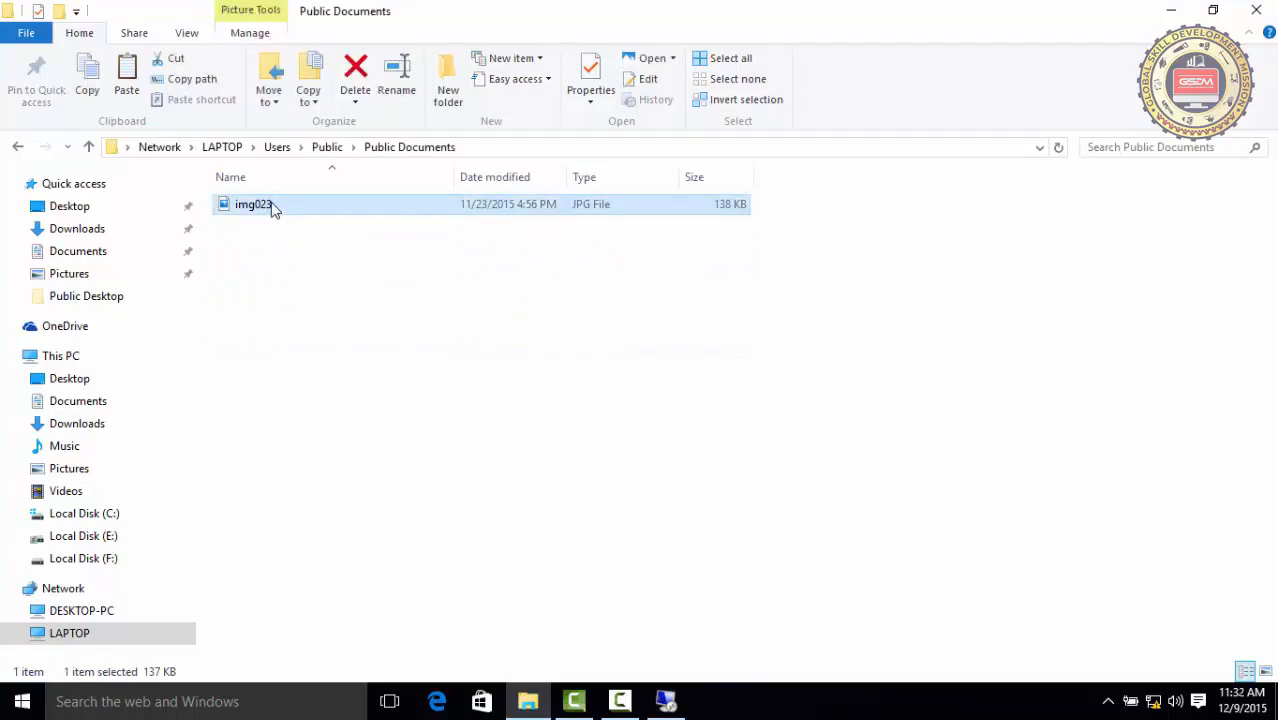
right_click(272, 206)
left_click(335, 500)
left_click(1170, 12)
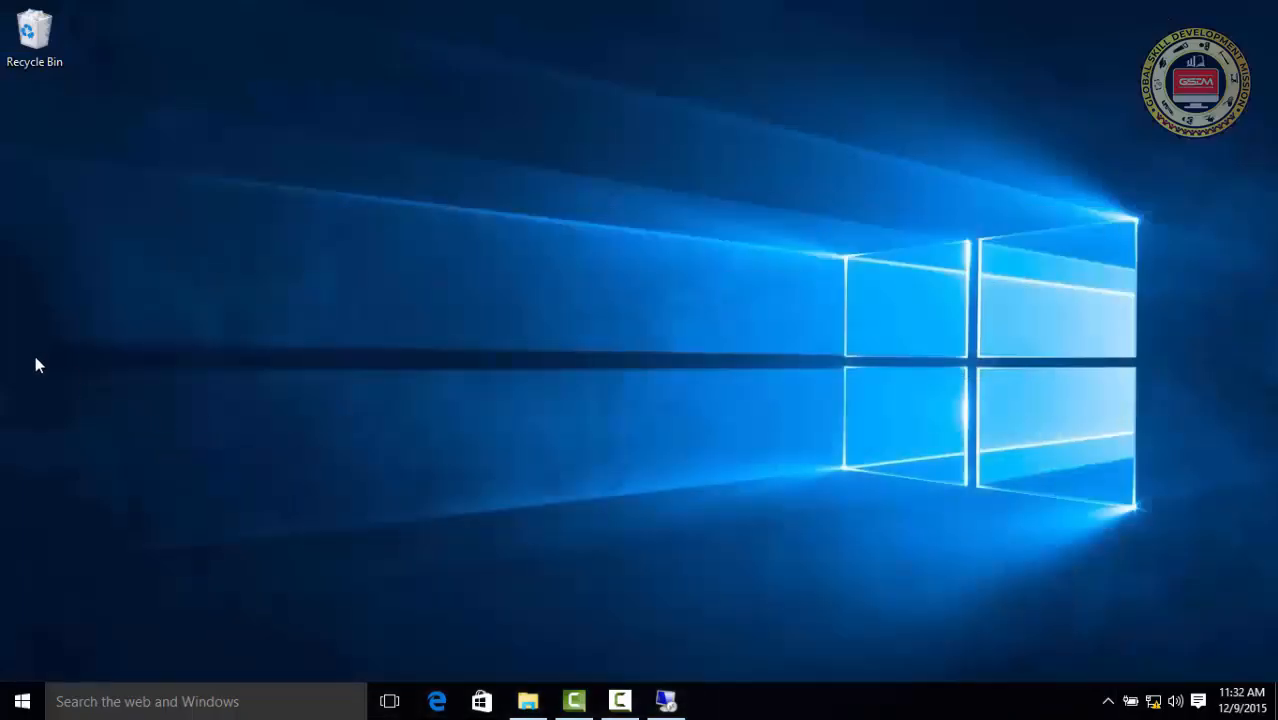
right_click(82, 405)
left_click(94, 432)
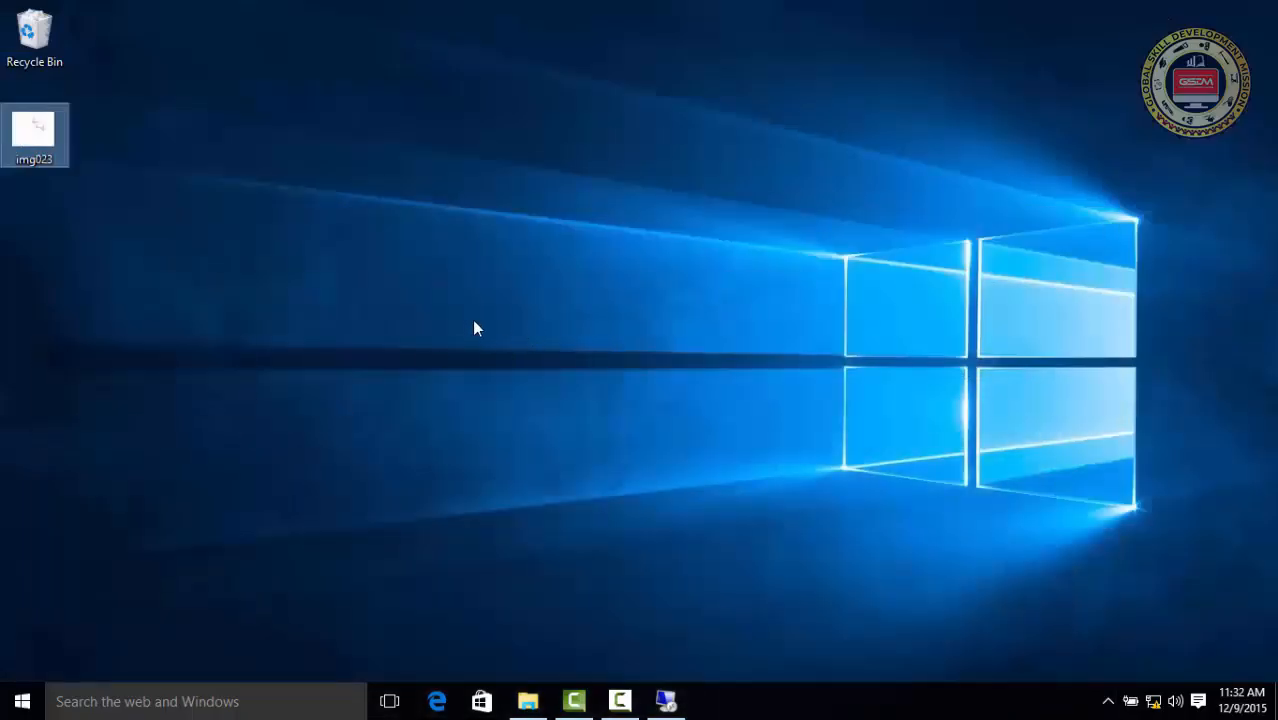